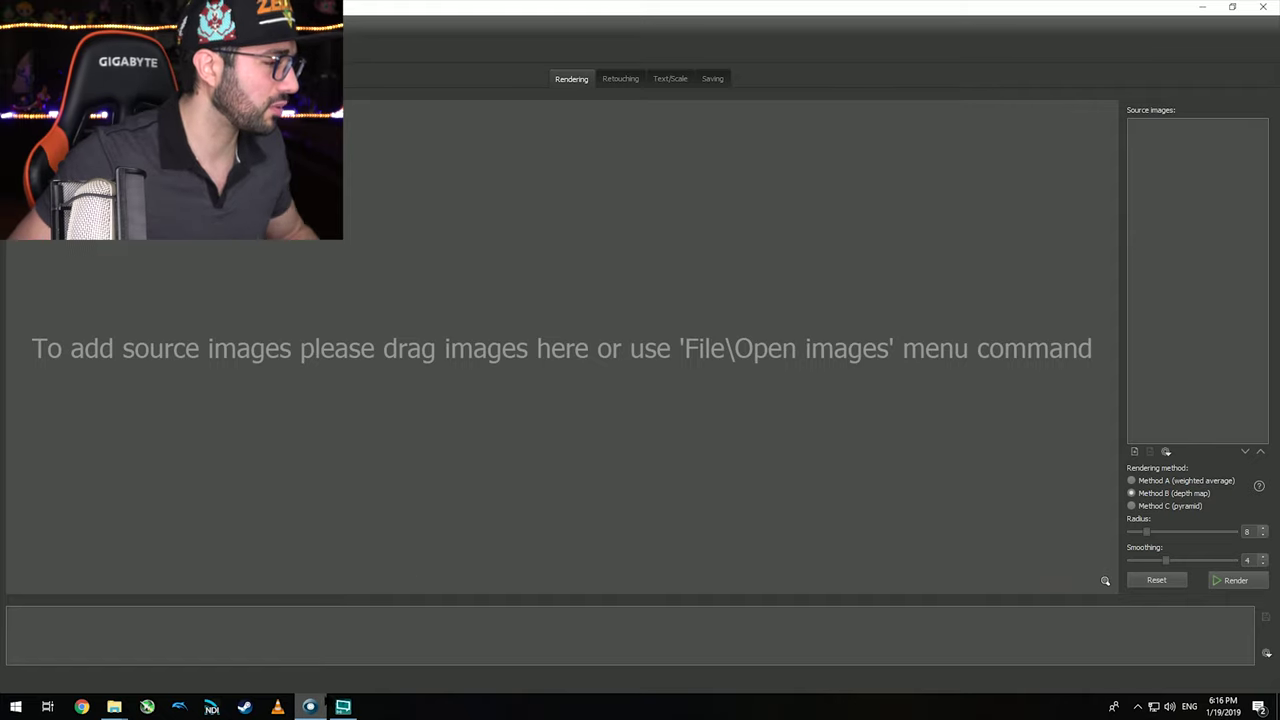
# Step: Leave the focus stacking window and launch Adobe Lightroom Classic CC
pyautogui.press('super+e')
pyautogui.click(866, 79)
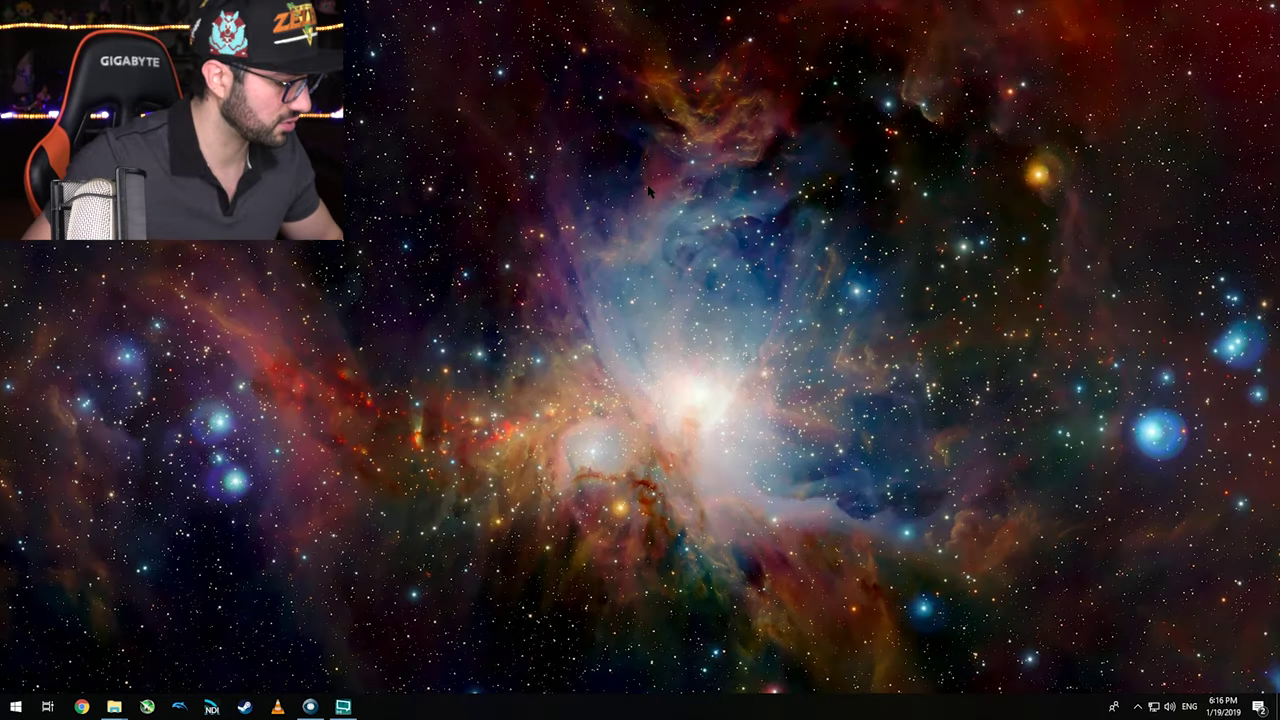
pyautogui.press('super')
pyautogui.write('LIGHT')
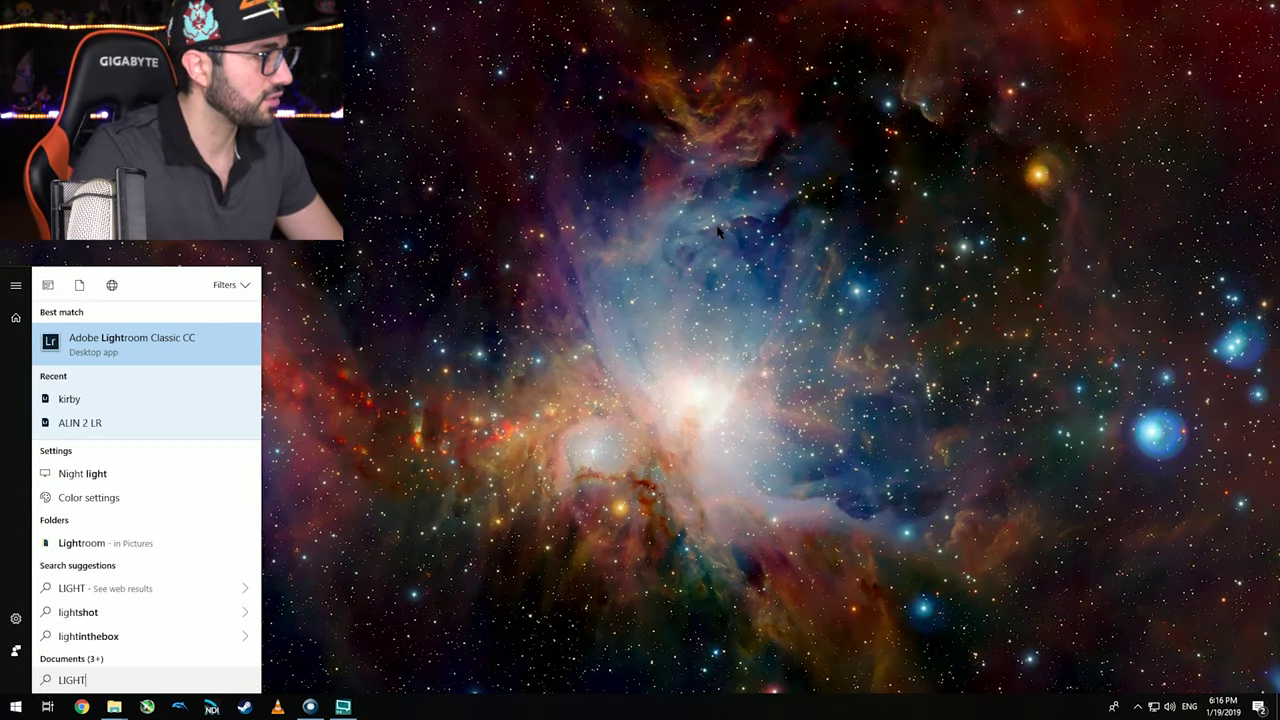
pyautogui.press('Return')
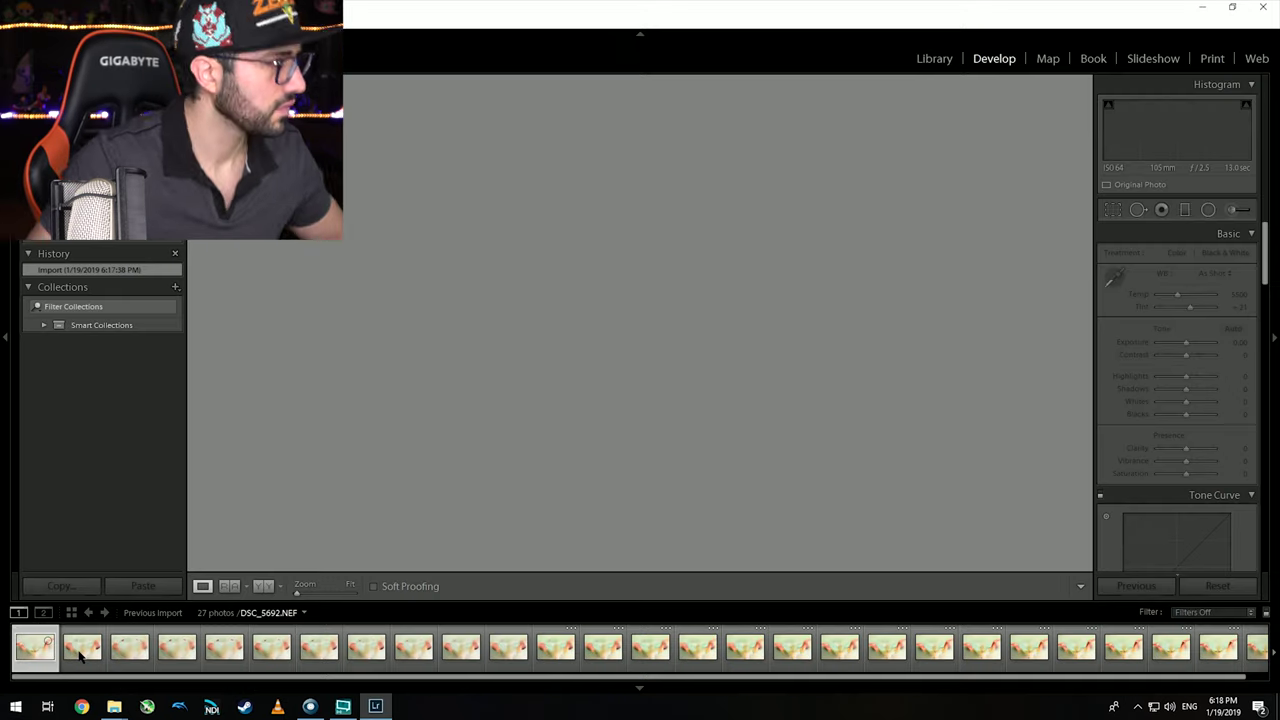
# Step: Select all 27 imported photos in Lightroom for export as TIFF files
pyautogui.hotkey('ctrl', 'a')
pyautogui.hotkey('alt', 'f')
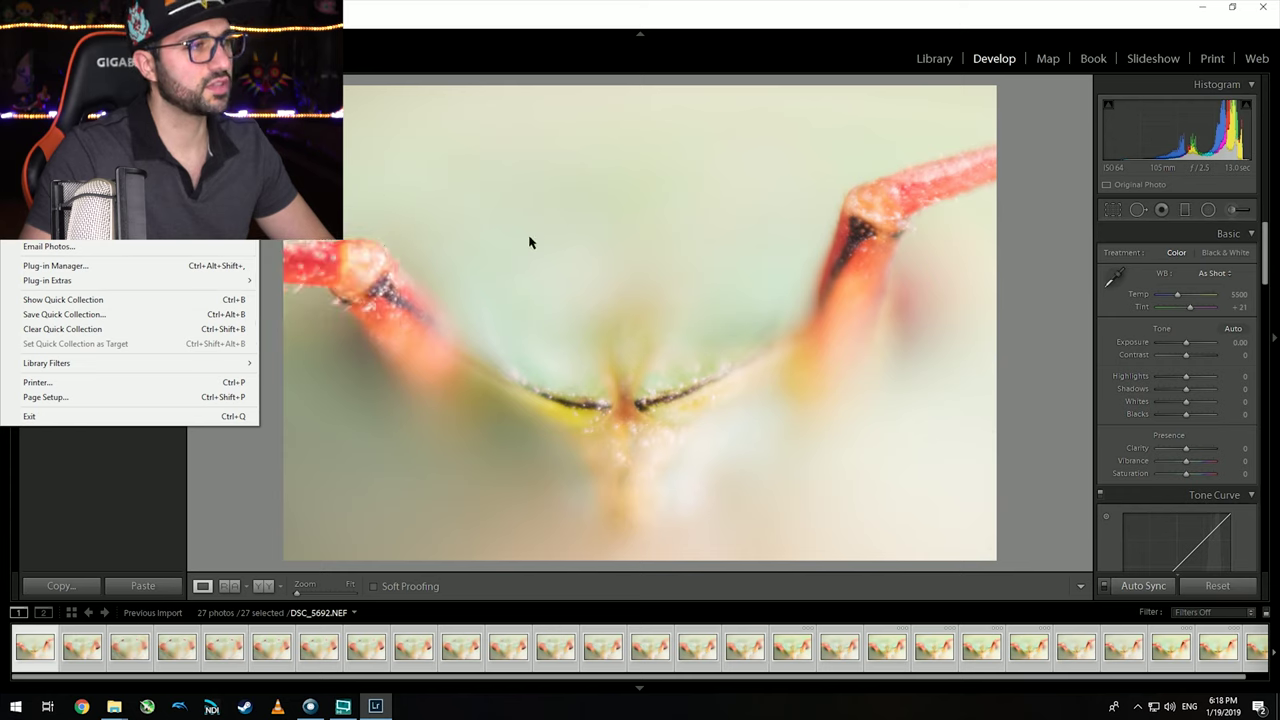
pyautogui.click(333, 260)
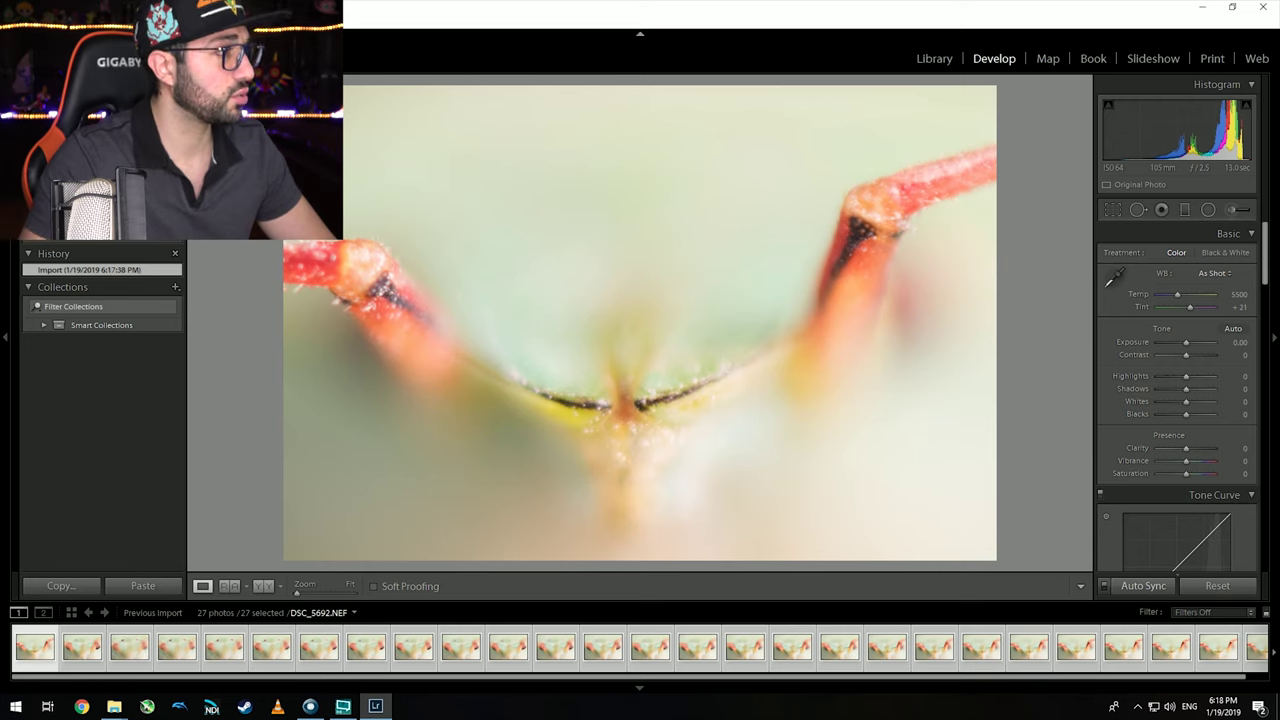
pyautogui.click(15, 20)
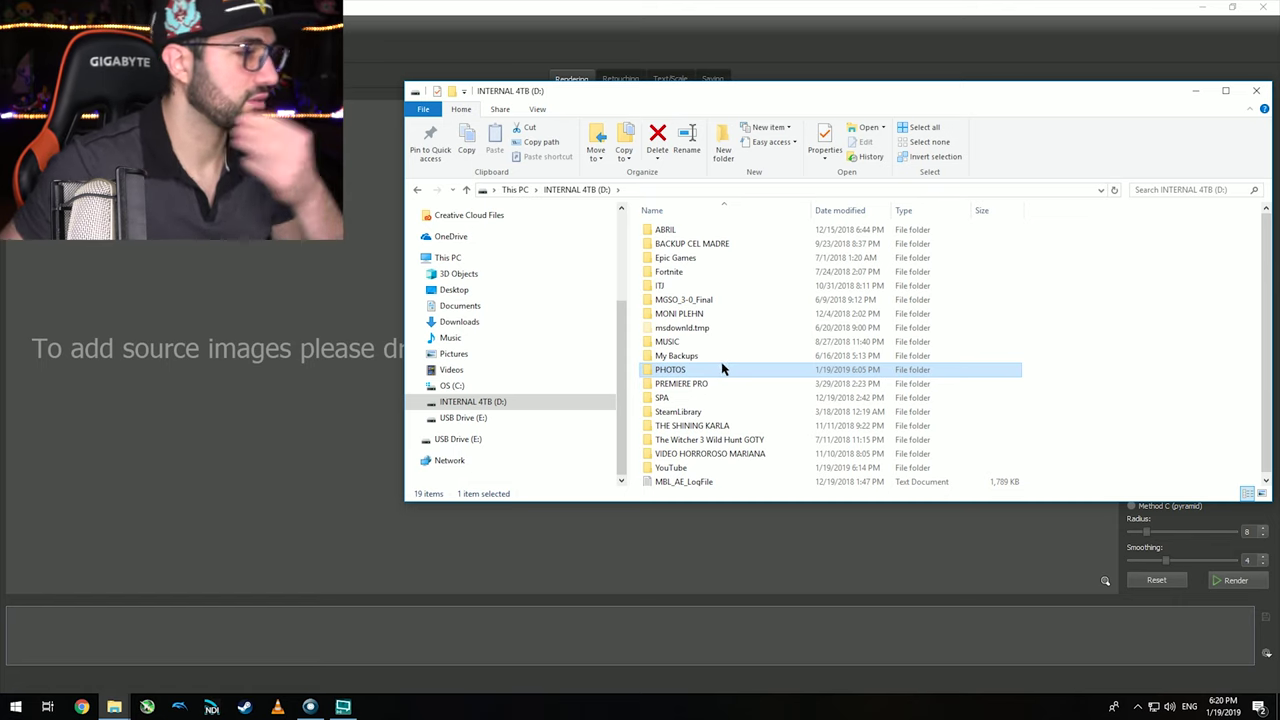
# Step: Open the GBRE TIFF folder inside PHOTOS > GREEN BUG RED EYES on the INTERNAL 4TB (D:) drive
pyautogui.click(717, 346)
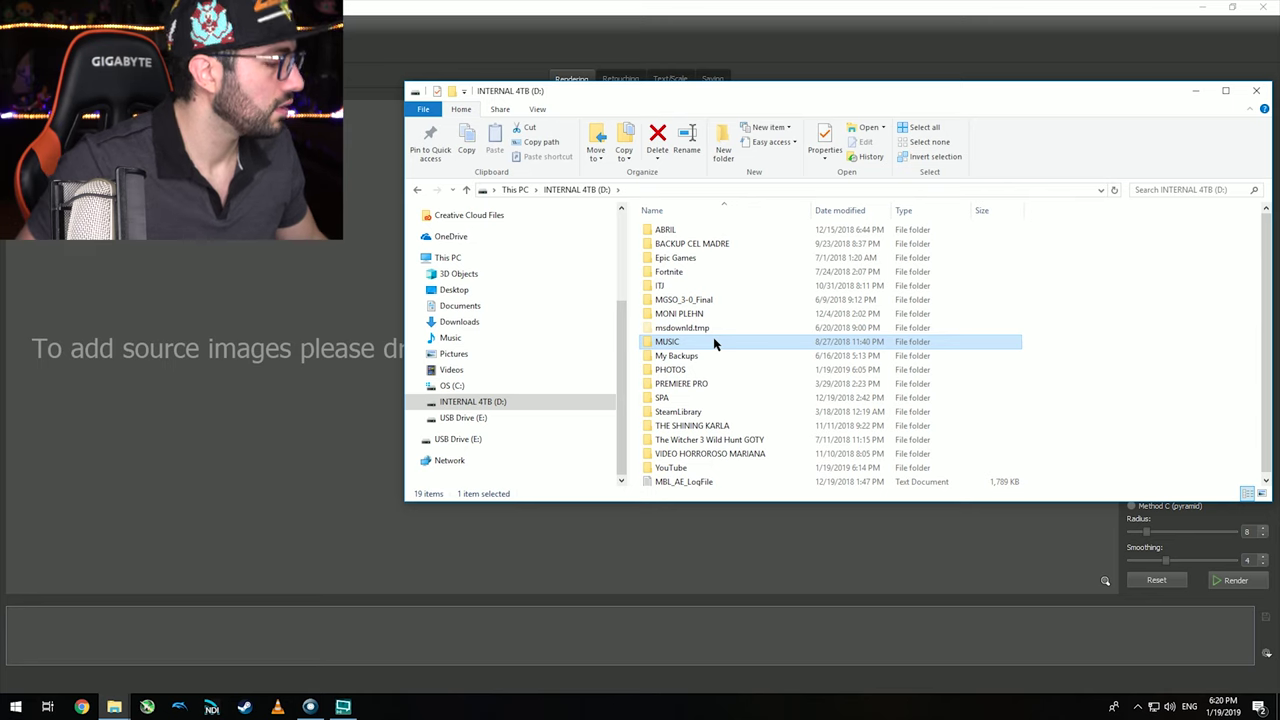
pyautogui.doubleClick(700, 371)
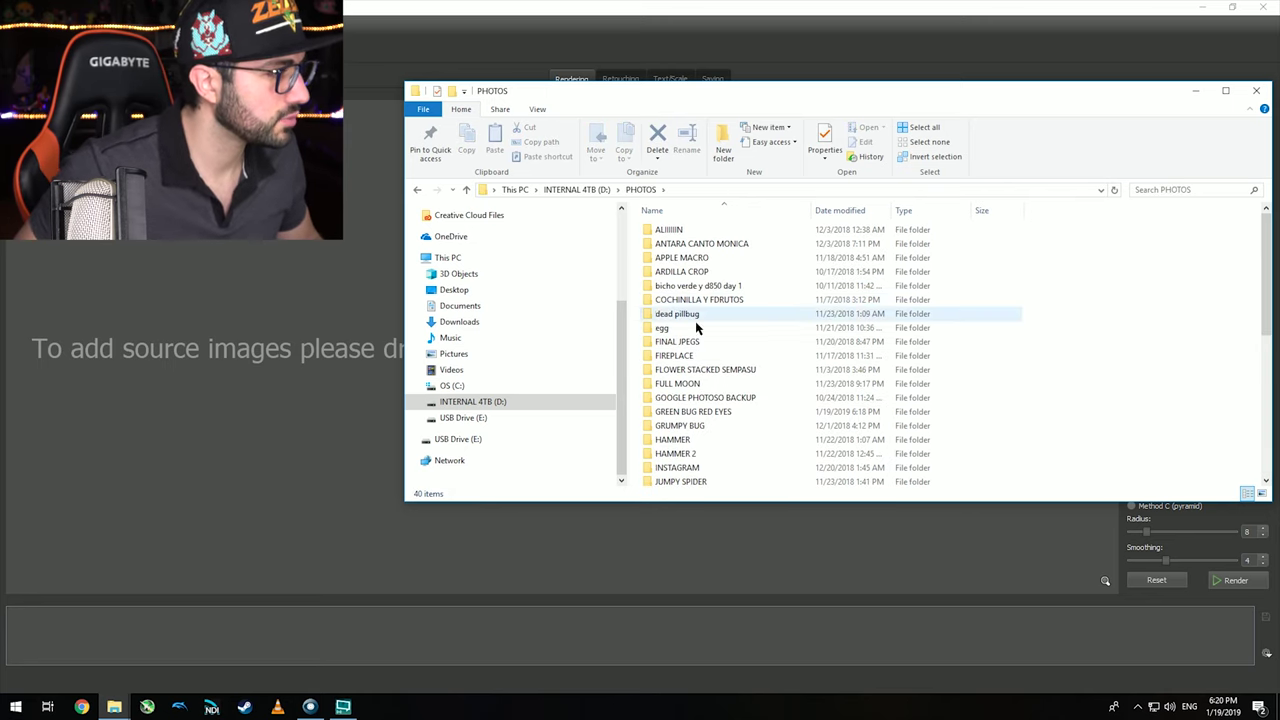
pyautogui.click(698, 285)
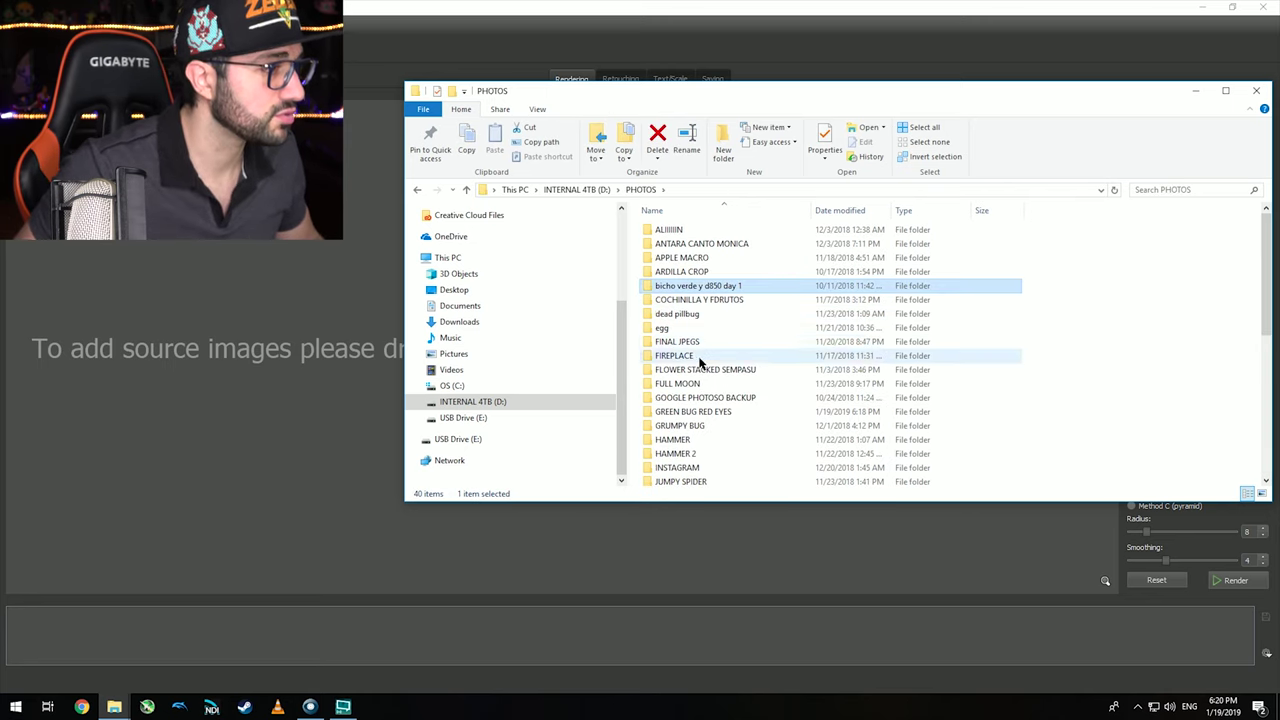
pyautogui.doubleClick(692, 411)
pyautogui.doubleClick(752, 268)
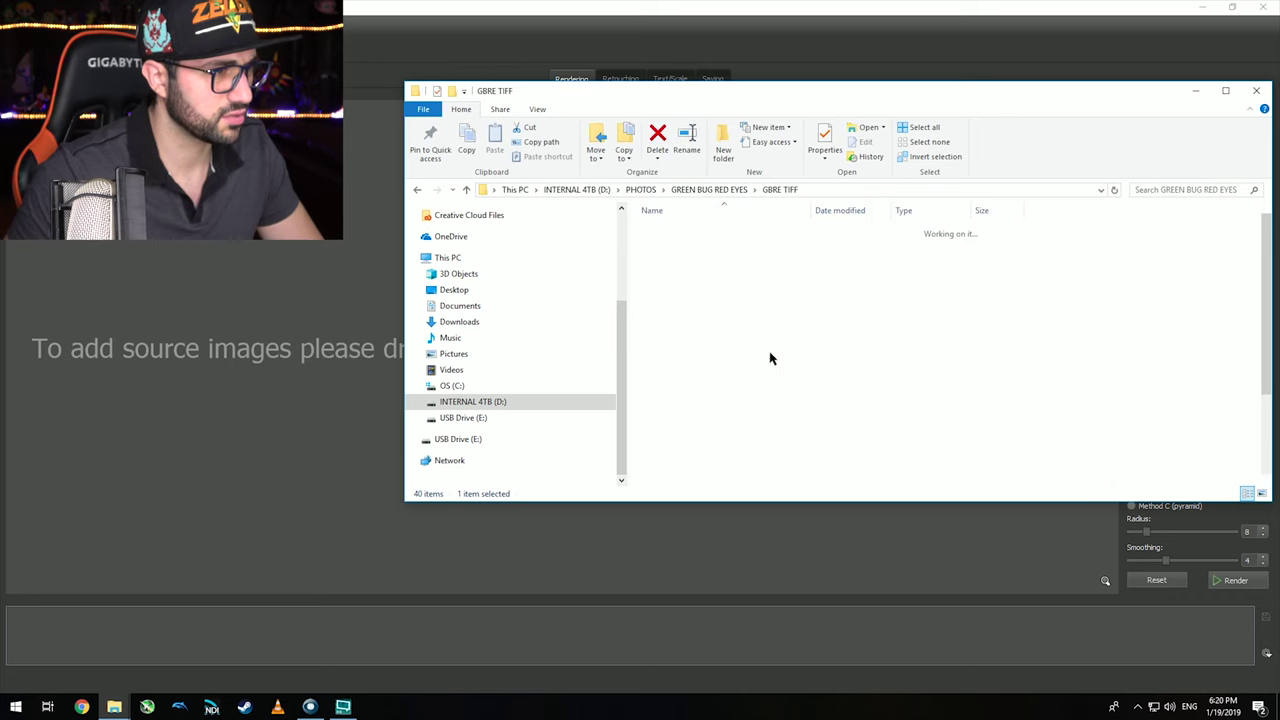
# Step: Add all 27 TIFF images in the folder to Helicon Focus as source images
pyautogui.click(698, 282)
pyautogui.hotkey('ctrl', 'a')
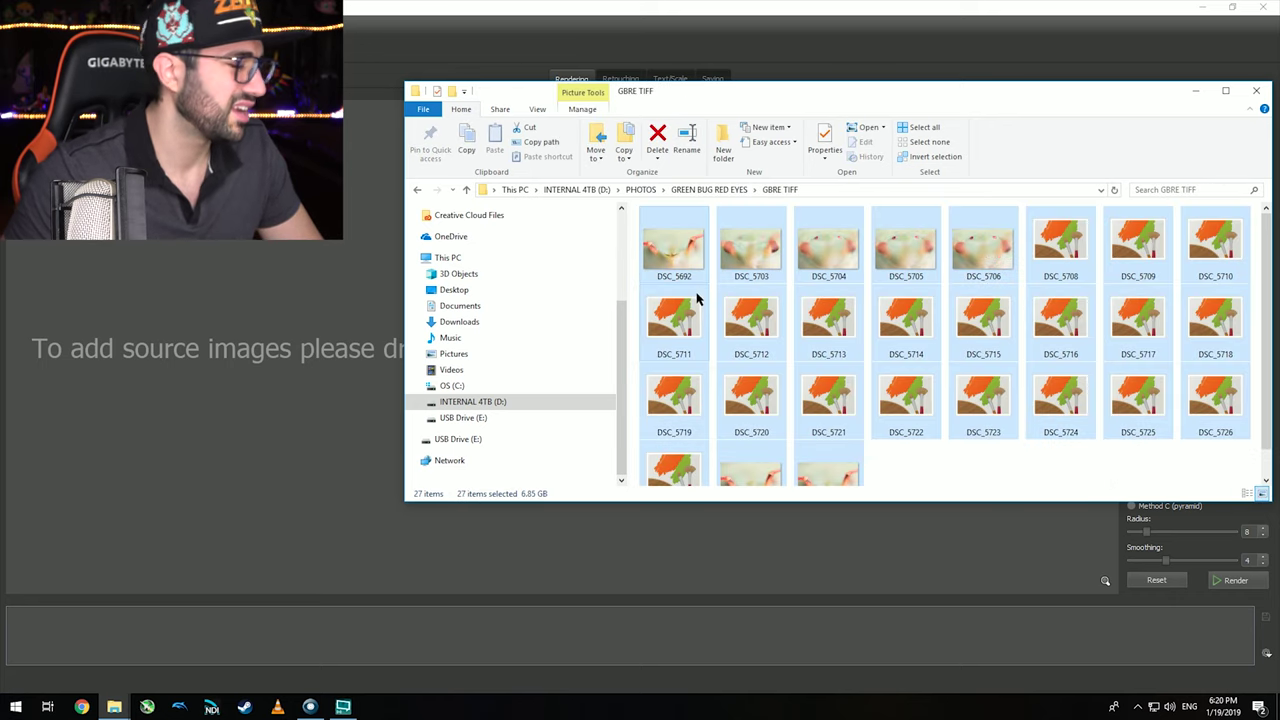
pyautogui.moveTo(697, 312); pyautogui.dragTo(354, 317)
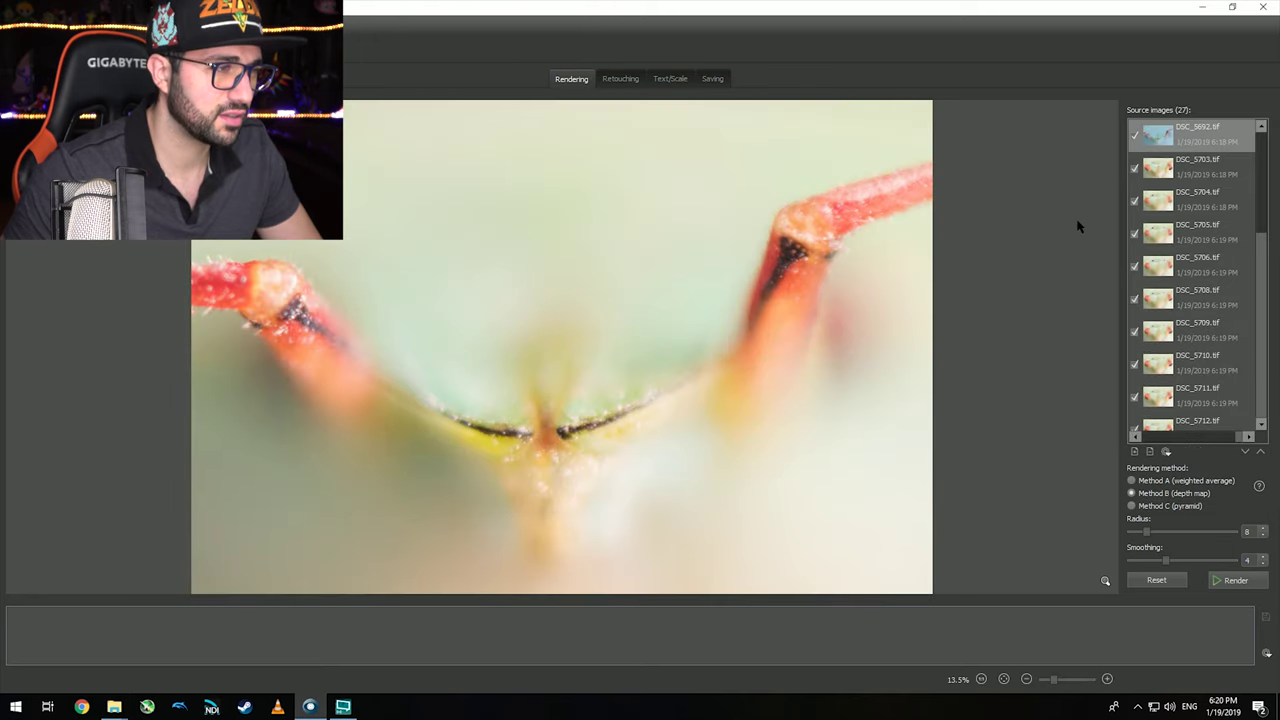
# Step: Render the source image stack with Method B (depth map), radius 8 and smoothing 4
pyautogui.scroll(5, 923, 277)
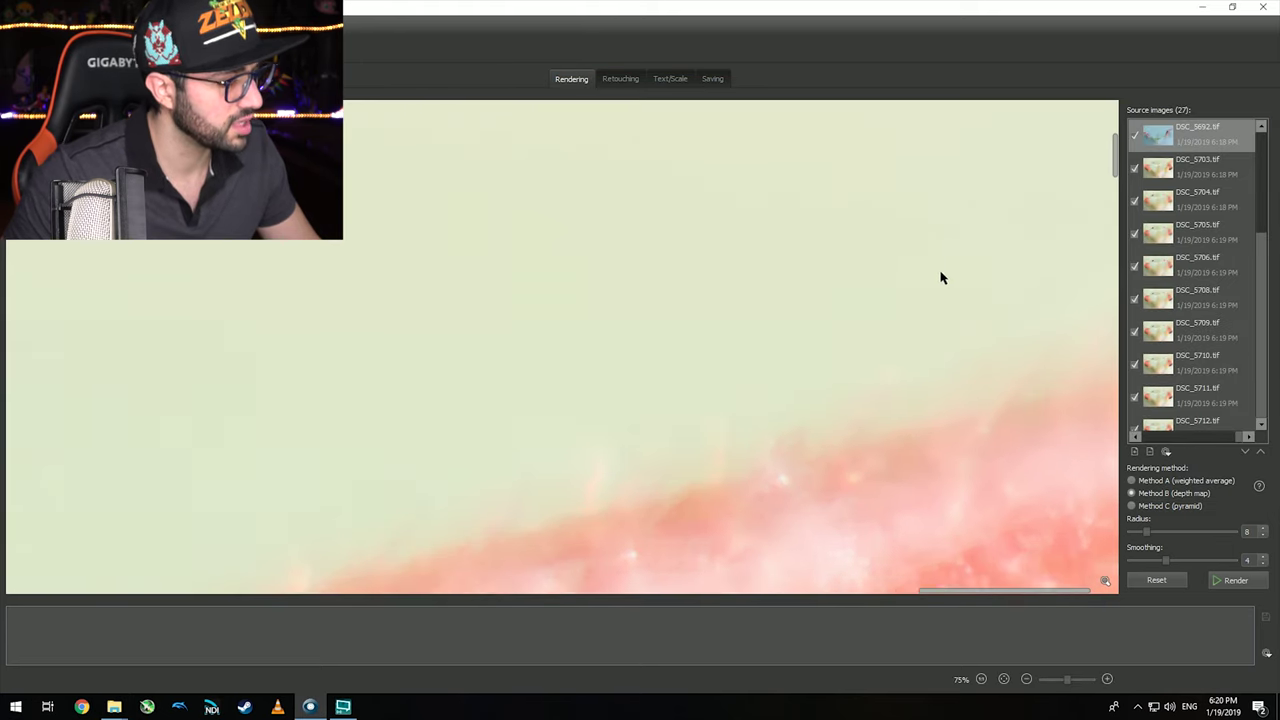
pyautogui.scroll(-3, 941, 276)
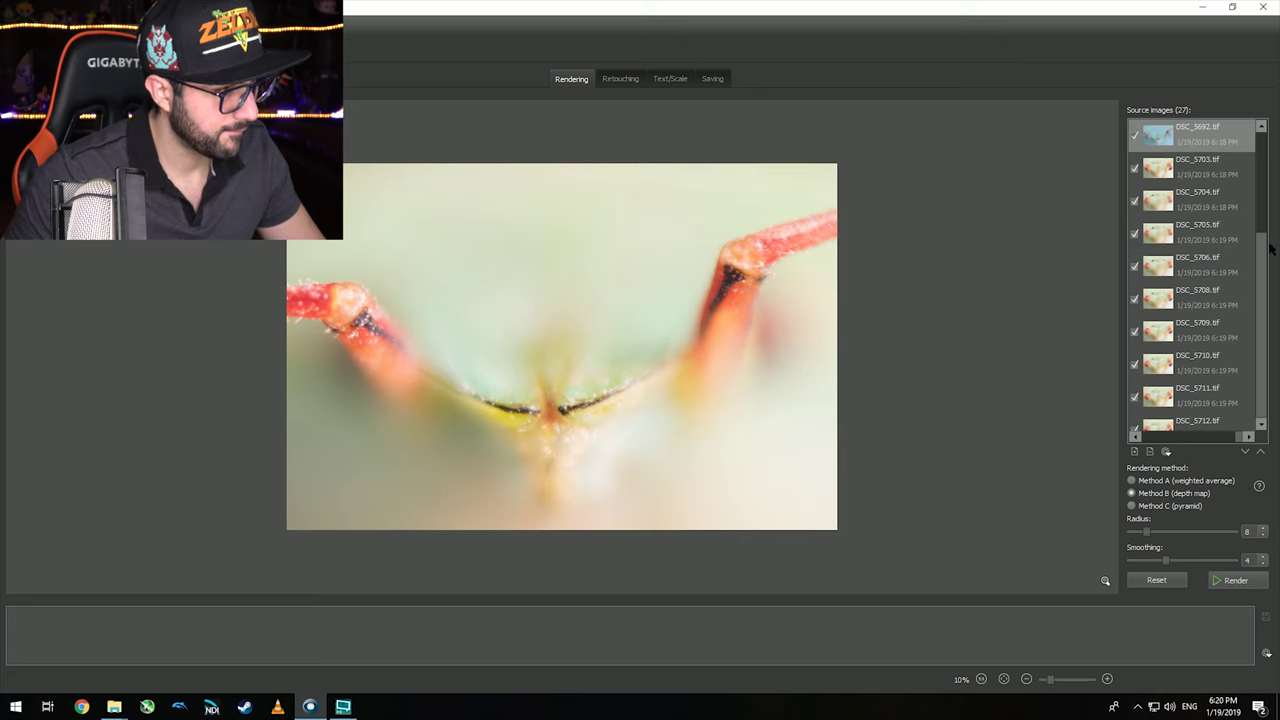
pyautogui.scroll(-3, 1263, 250)
pyautogui.scroll(-3, 1258, 270)
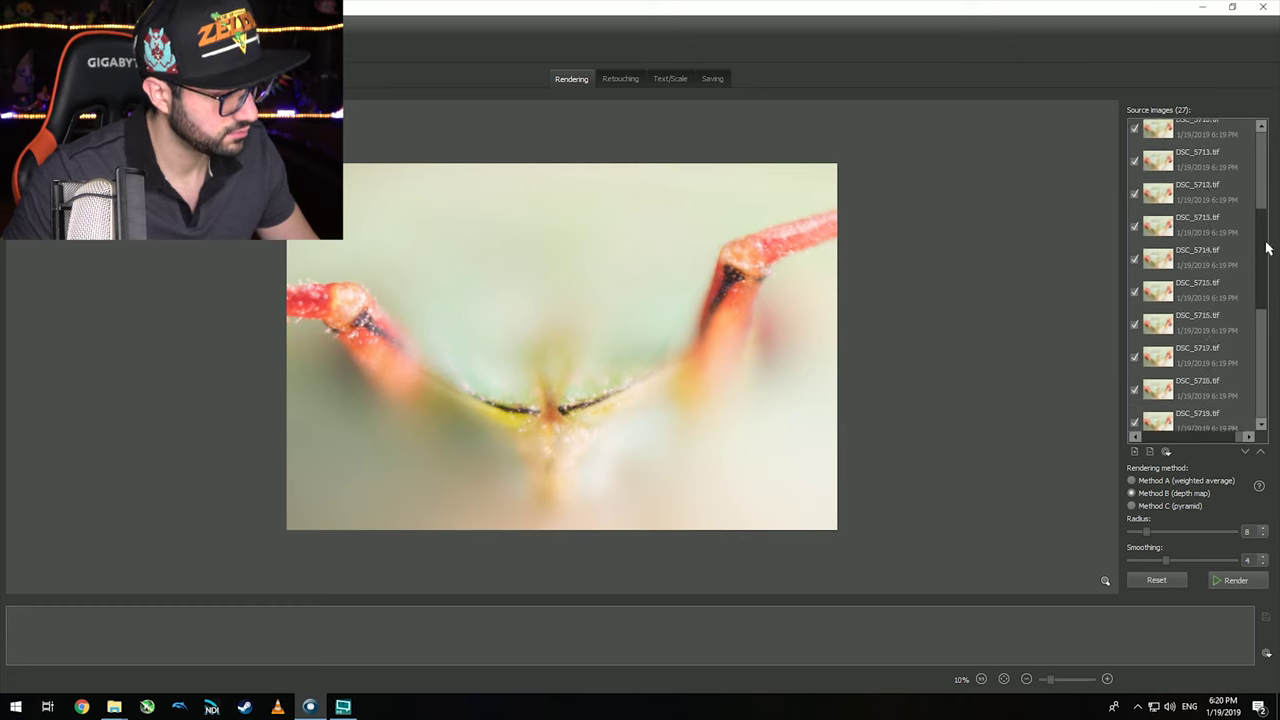
pyautogui.scroll(3, 1273, 314)
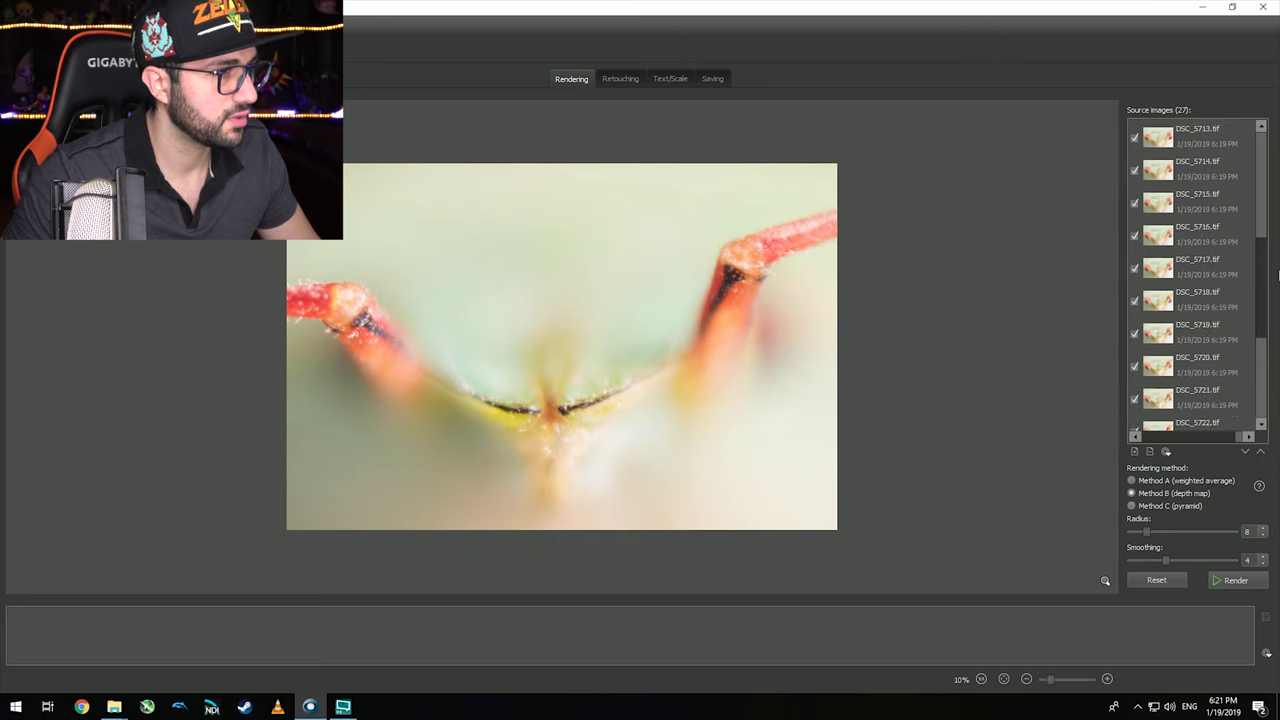
pyautogui.scroll(-1, 1278, 274)
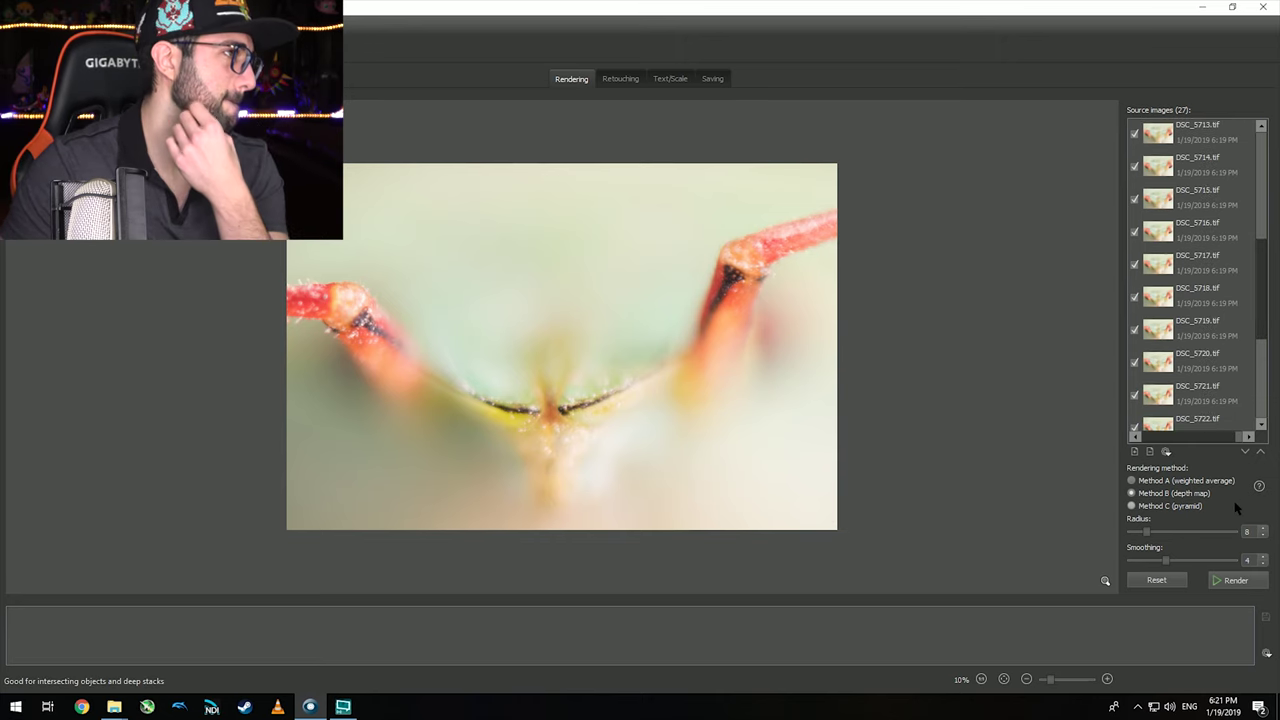
pyautogui.click(1230, 582)
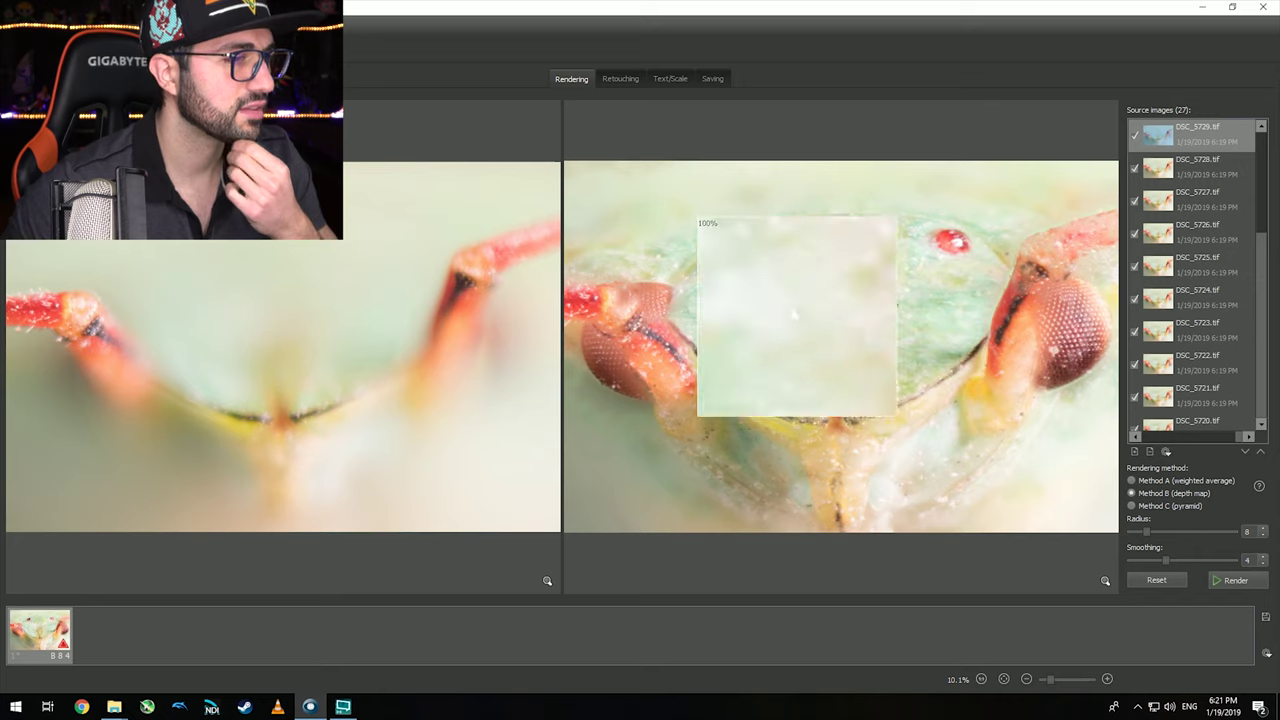
# Step: Save the rendered stack in the GBRE TIFF folder as a Tiff with LZW compression, keeping the suggested file name
pyautogui.click(712, 78)
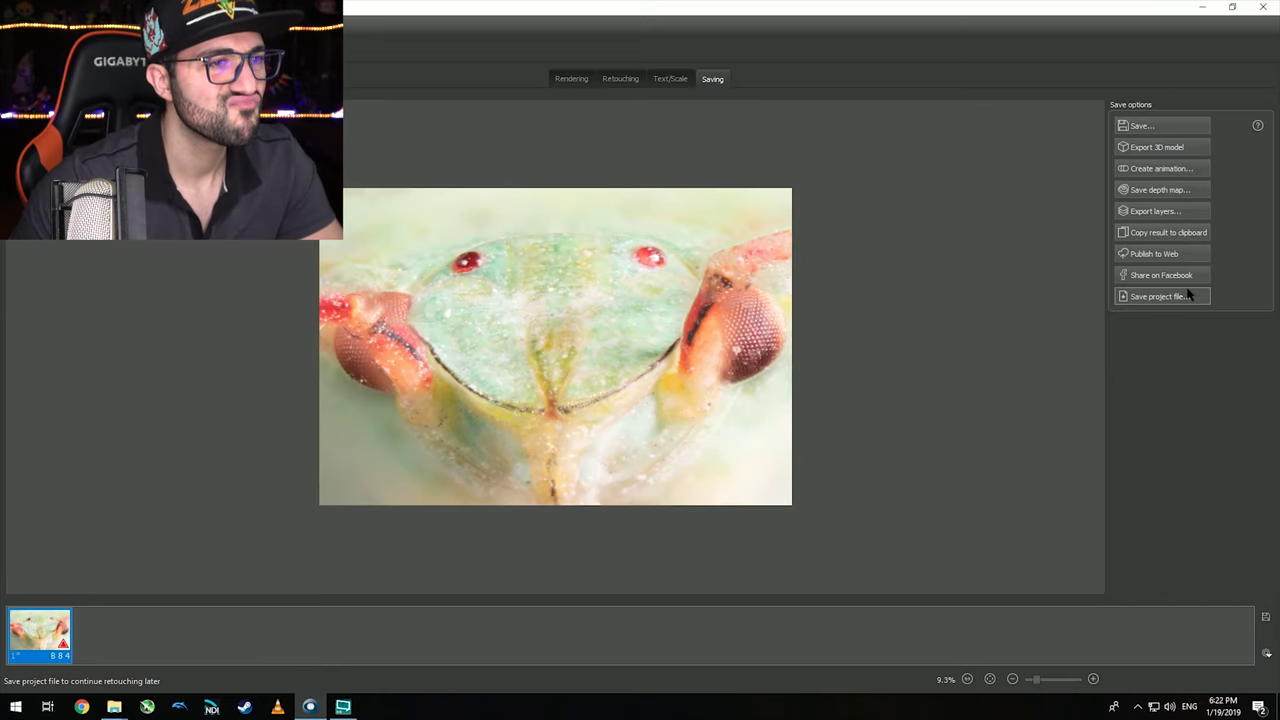
pyautogui.click(1140, 126)
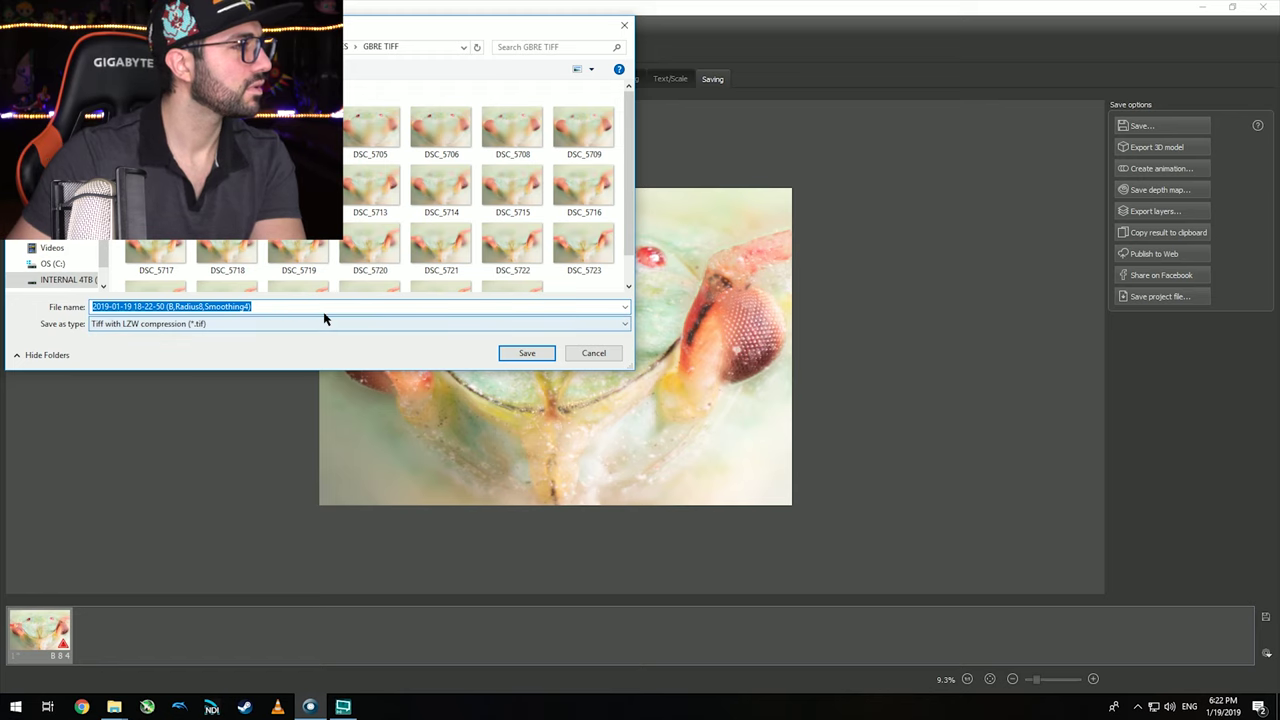
pyautogui.click(541, 355)
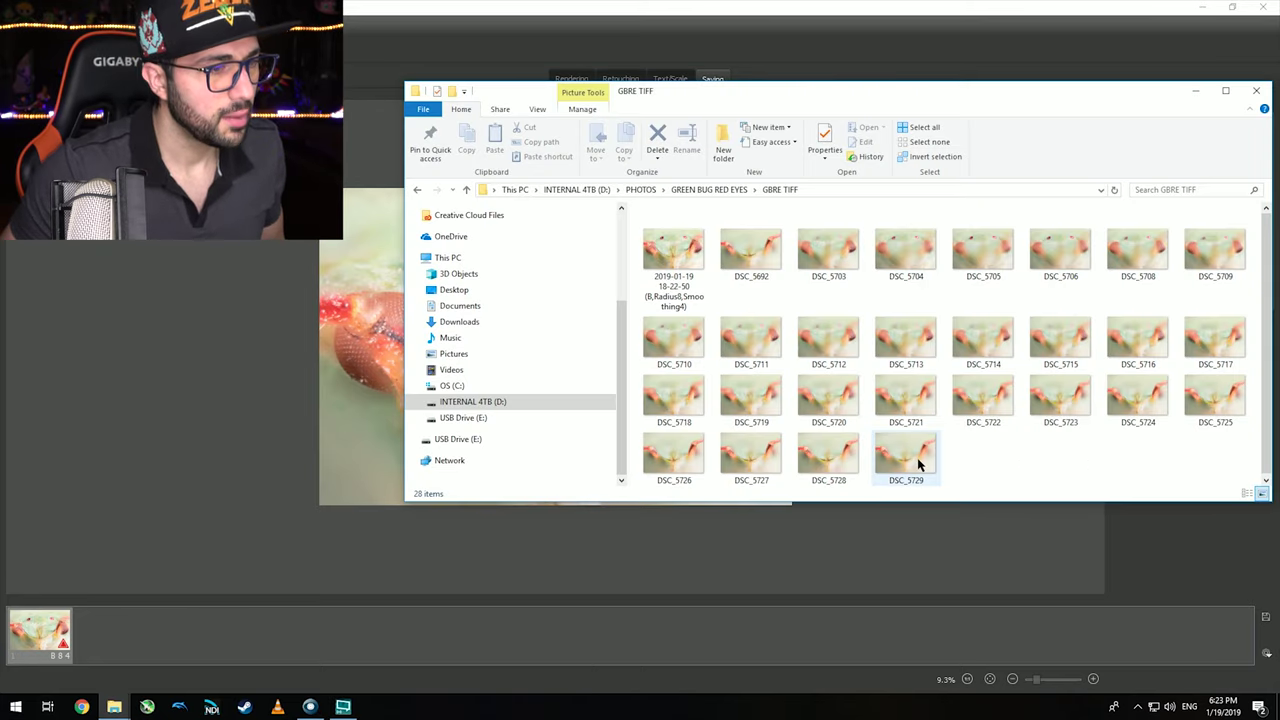
# Step: View several source photos starting from DSC_5729 in the photo viewer, and compare them with the saved stacked image
pyautogui.doubleClick(918, 462)
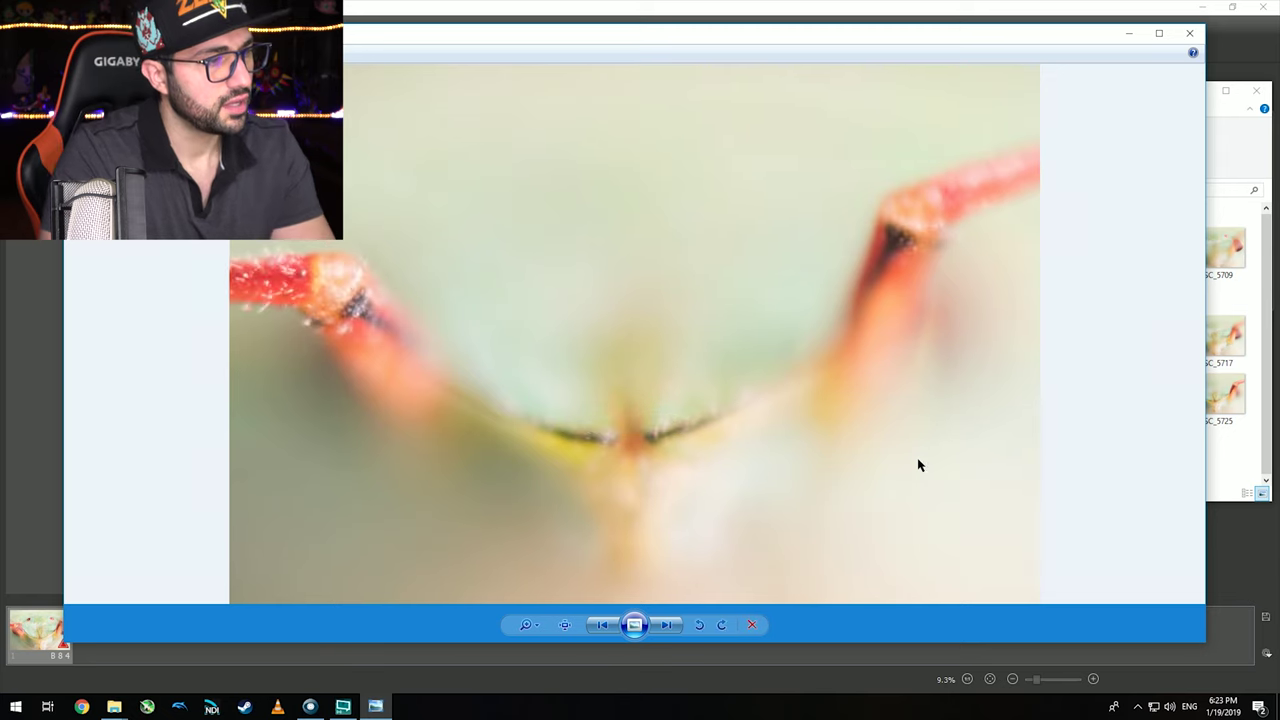
pyautogui.press('Right')
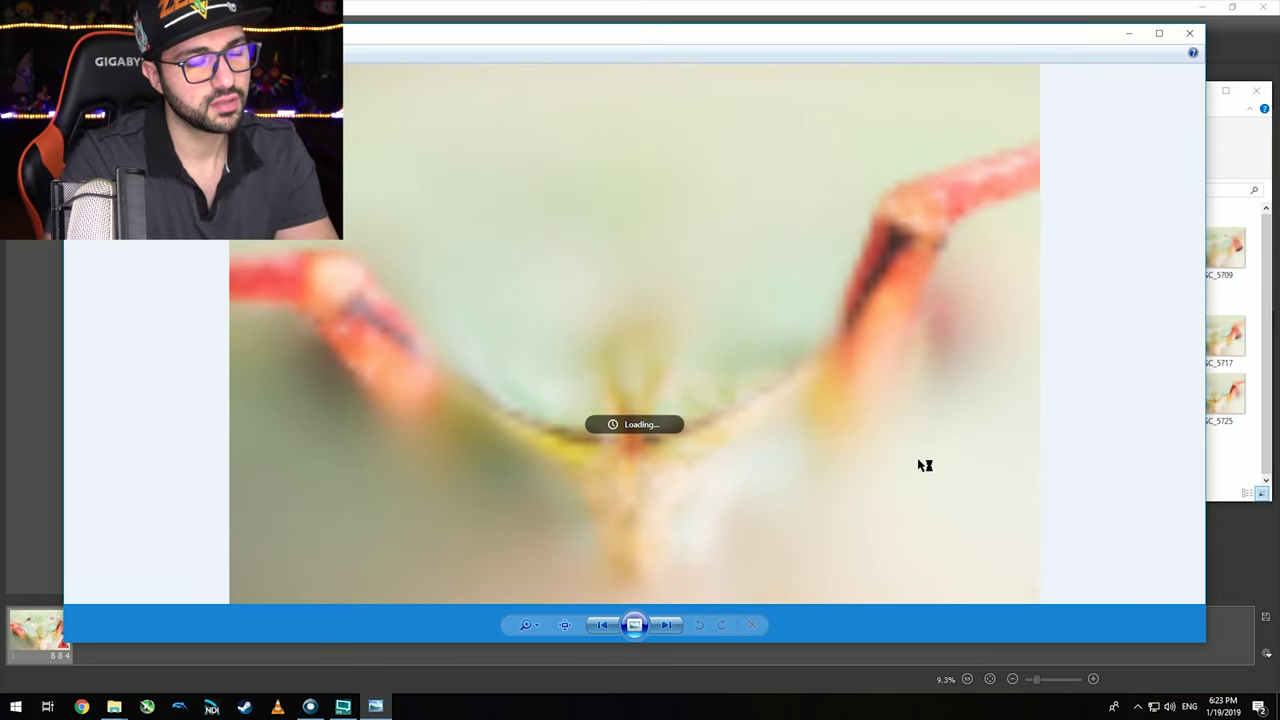
pyautogui.press('Right')
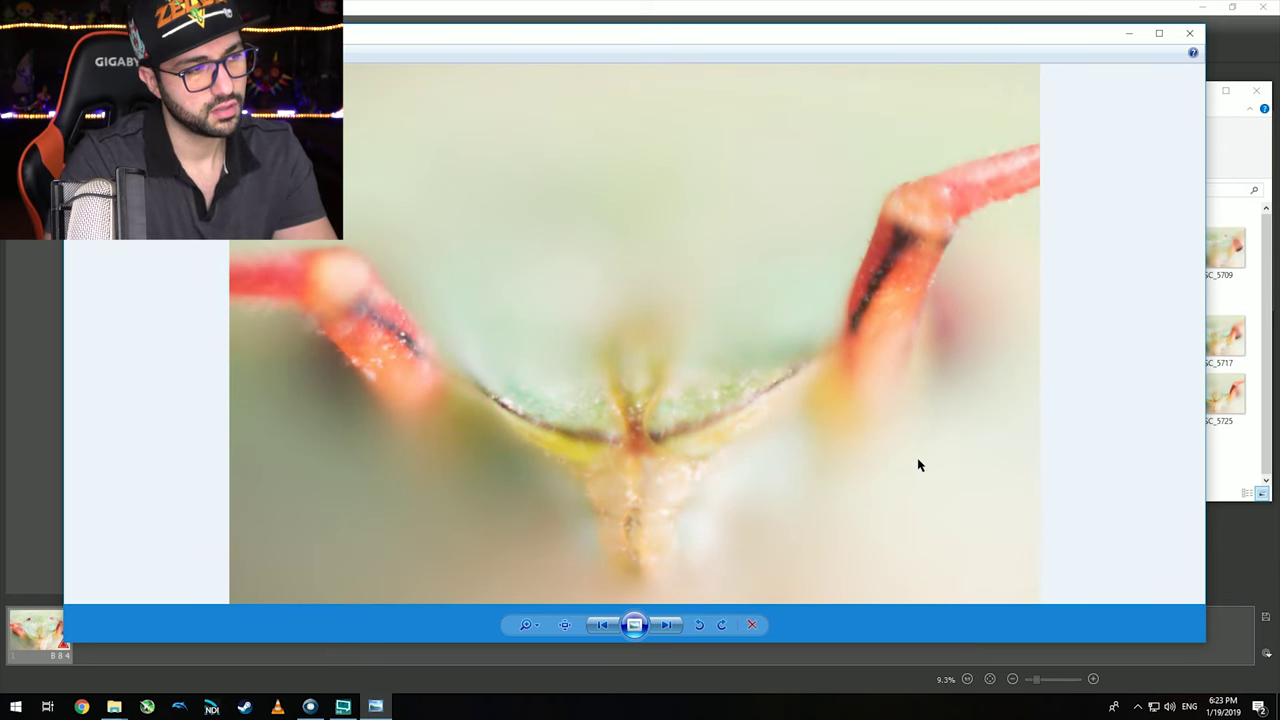
pyautogui.press('Right')
pyautogui.press('Right')
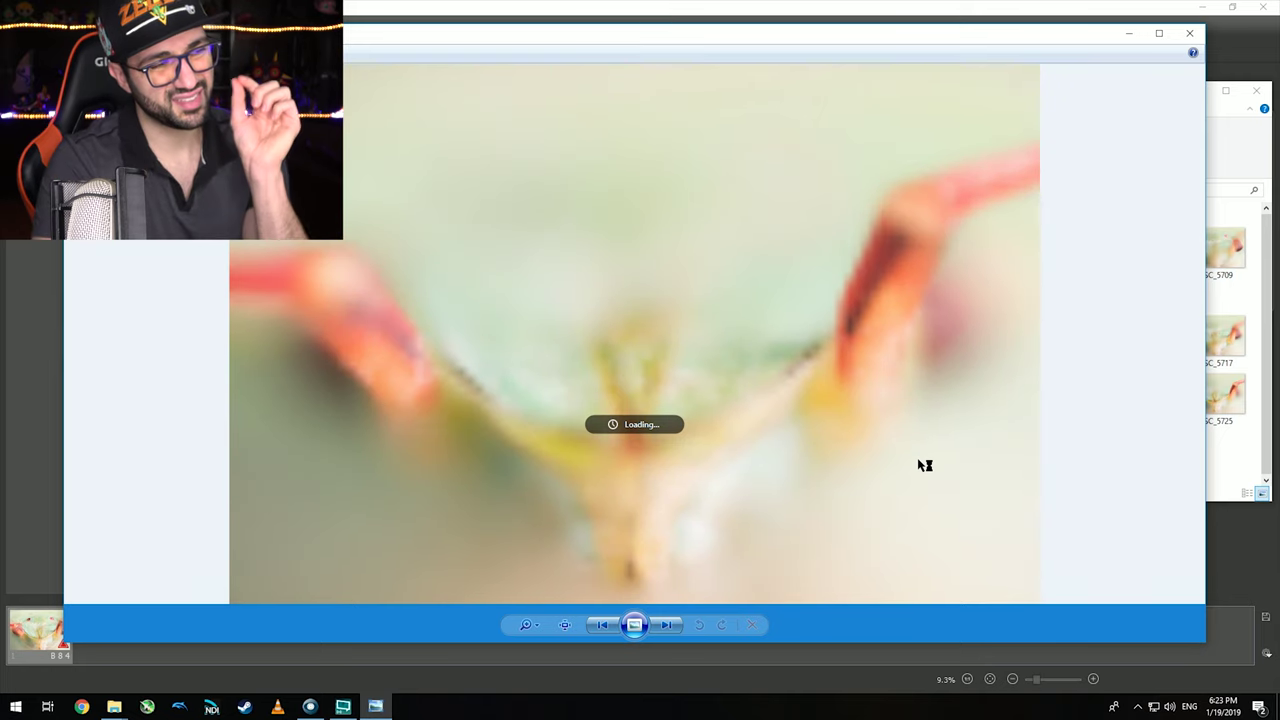
pyautogui.click(1189, 33)
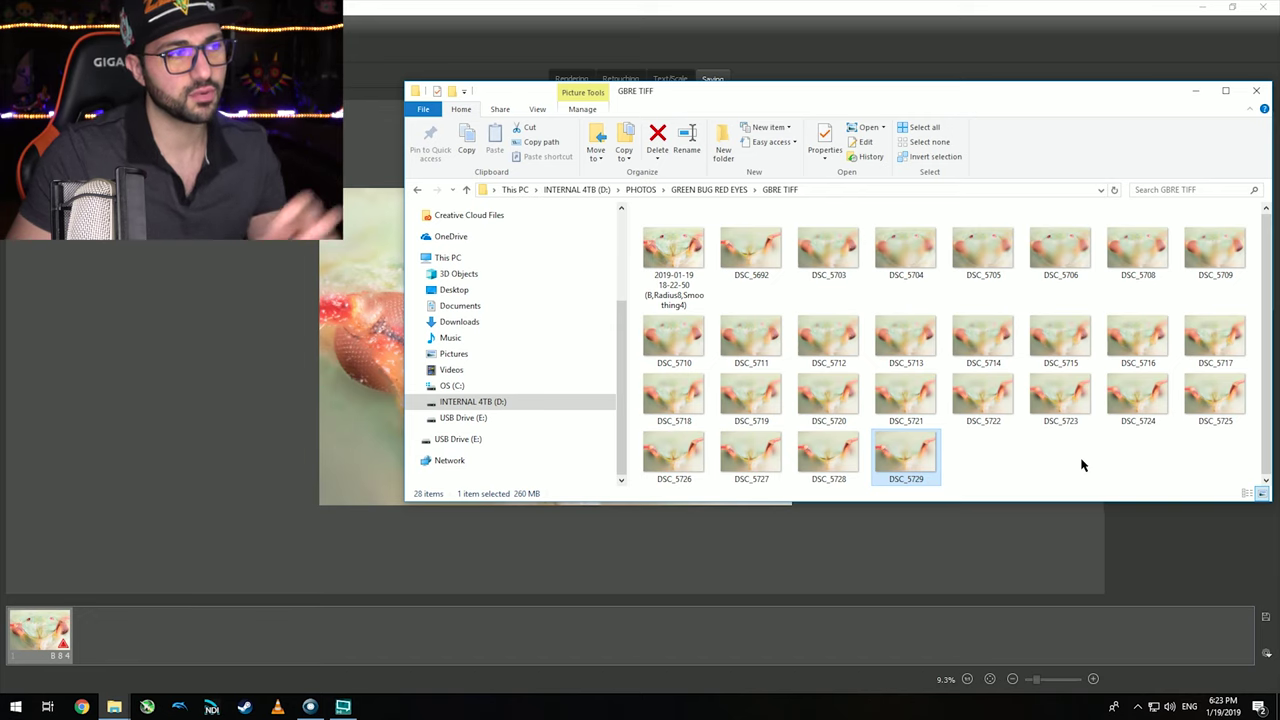
pyautogui.doubleClick(672, 250)
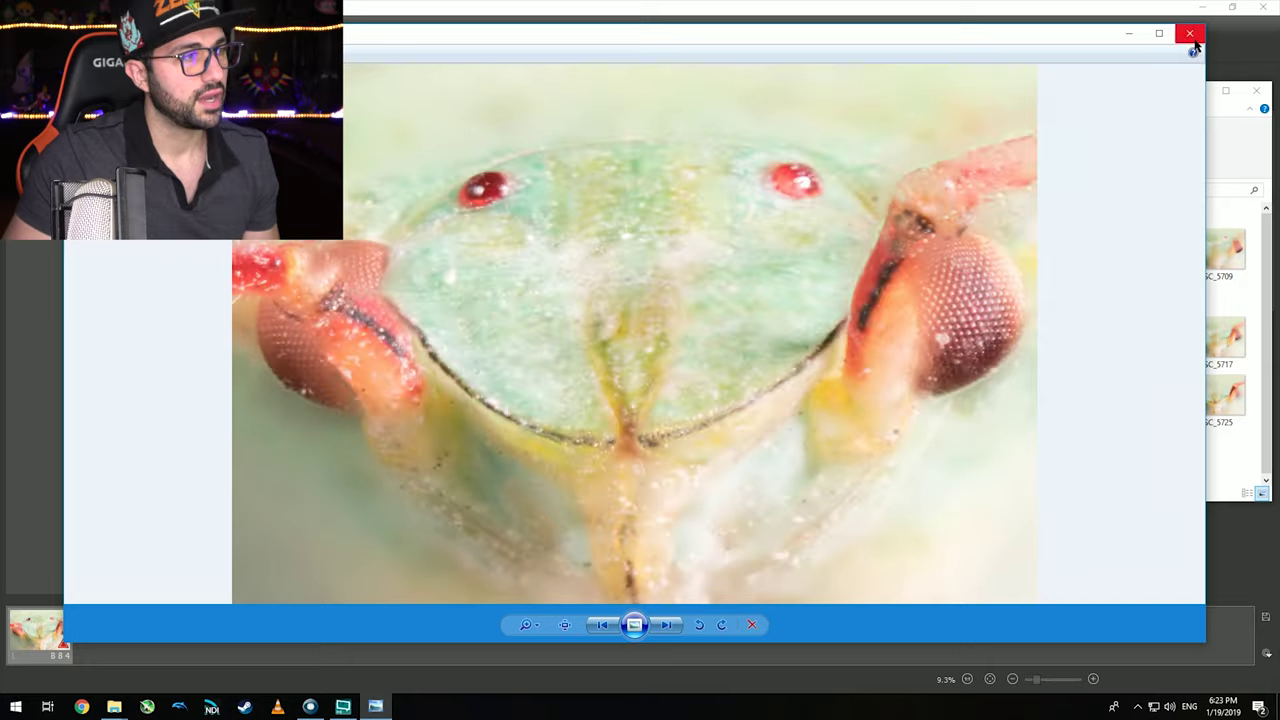
pyautogui.click(1190, 33)
# Step: Close the focus stacking program and launch Adobe Lightroom Classic CC again
pyautogui.click(1262, 7)
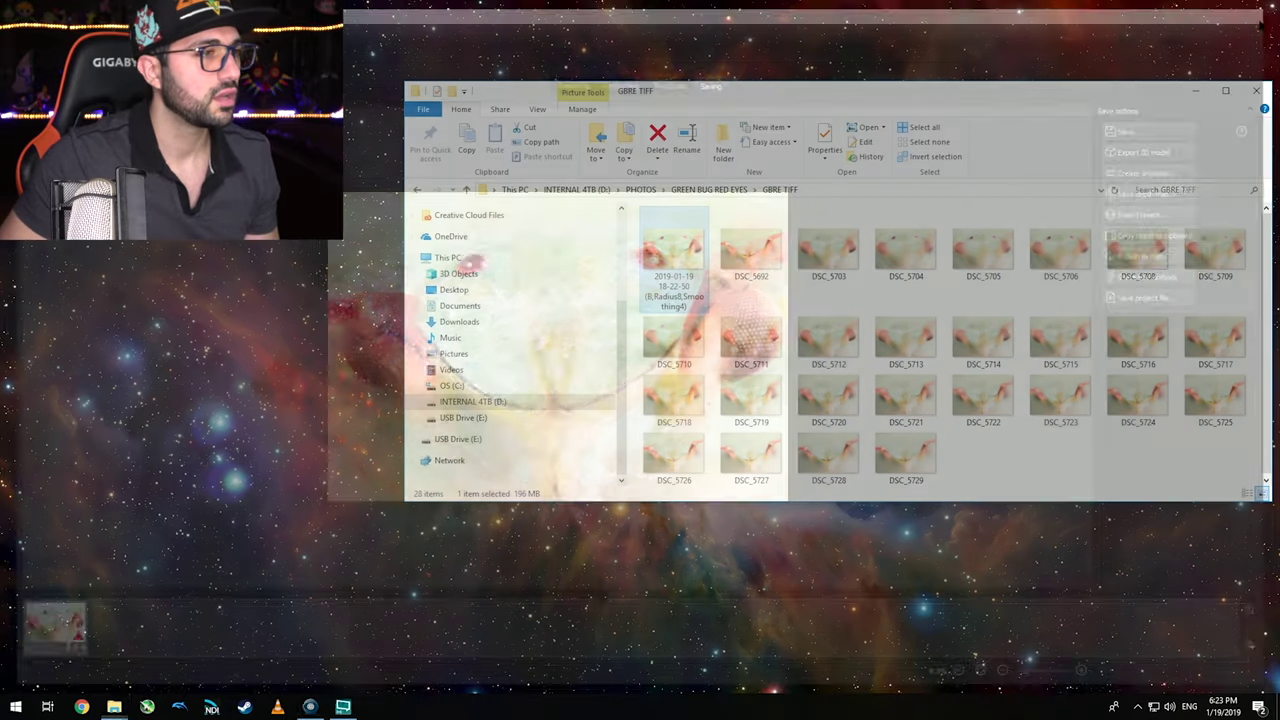
pyautogui.press('super')
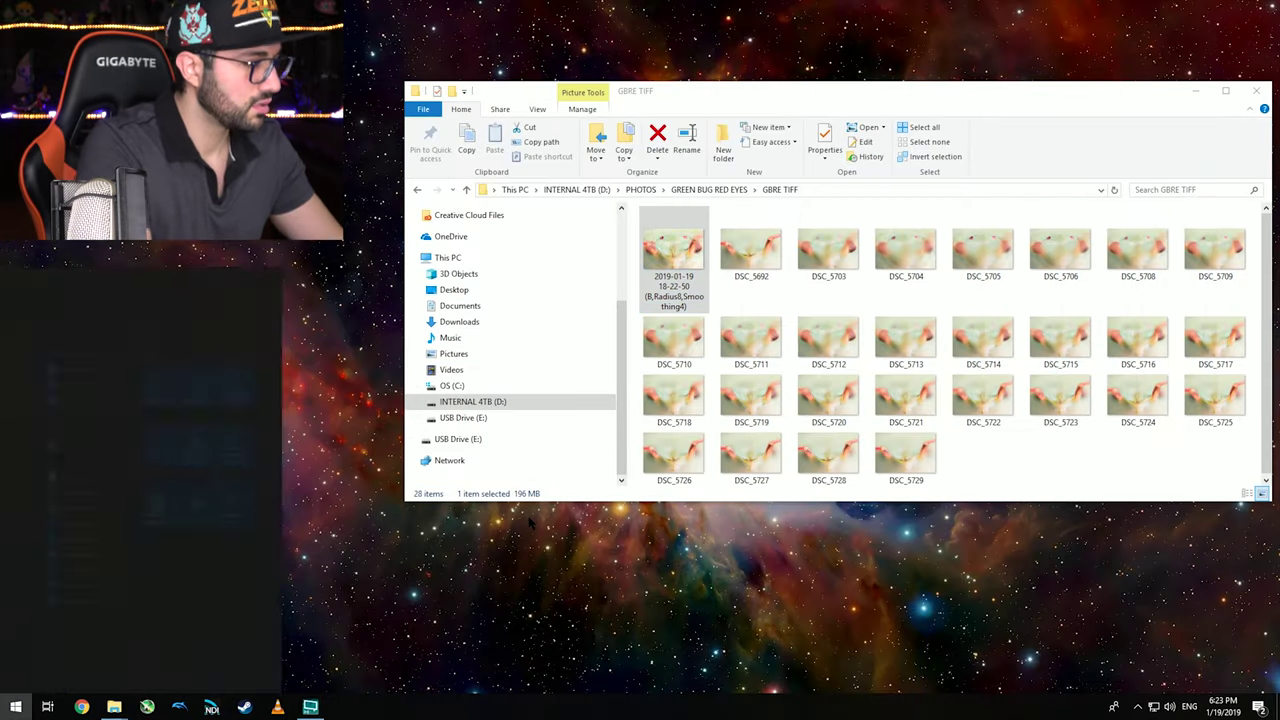
pyautogui.write('LIGHT')
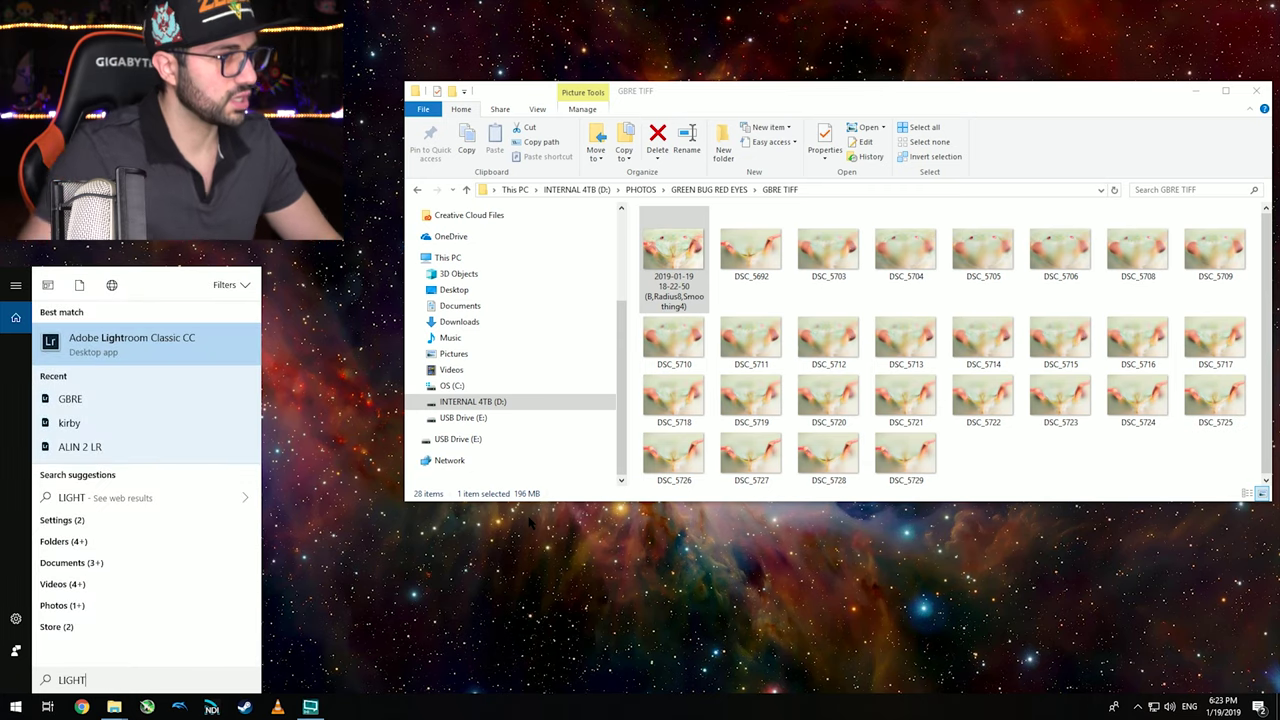
pyautogui.press('Return')
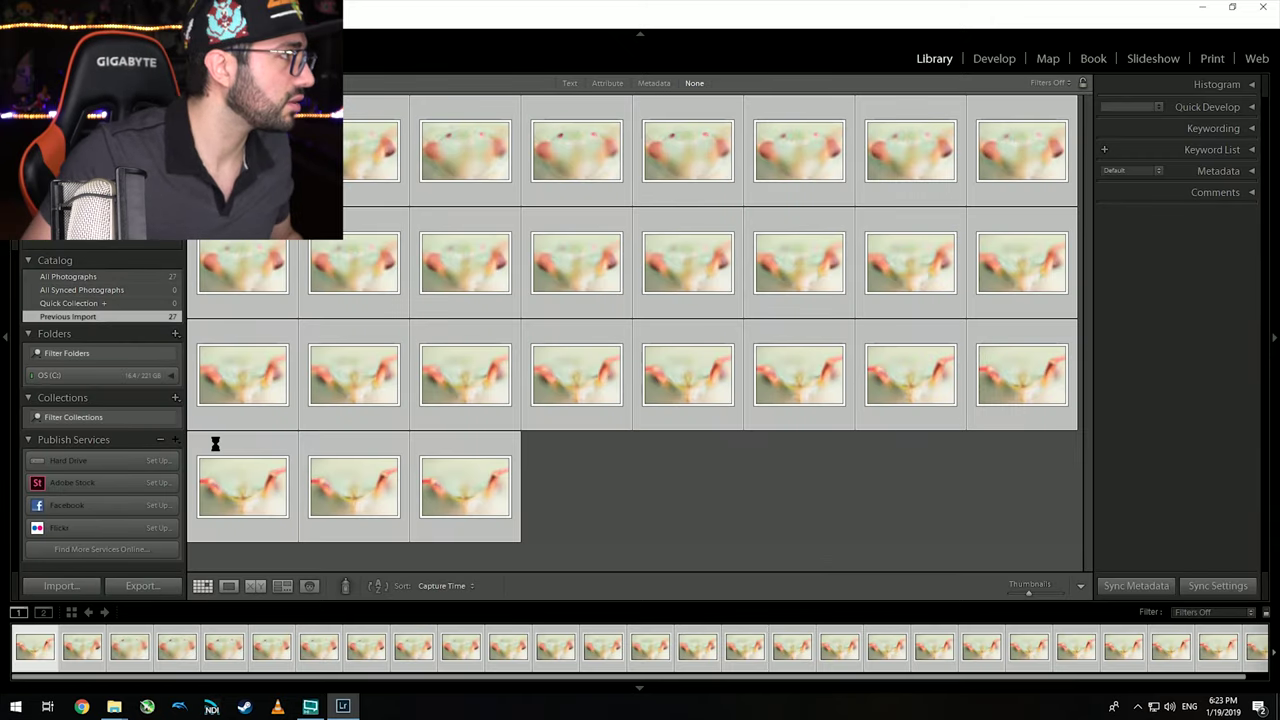
# Step: Import the stacked TIFF from the GBRE TIFF folder into the catalog and open it in the Develop module
pyautogui.click(18, 22)
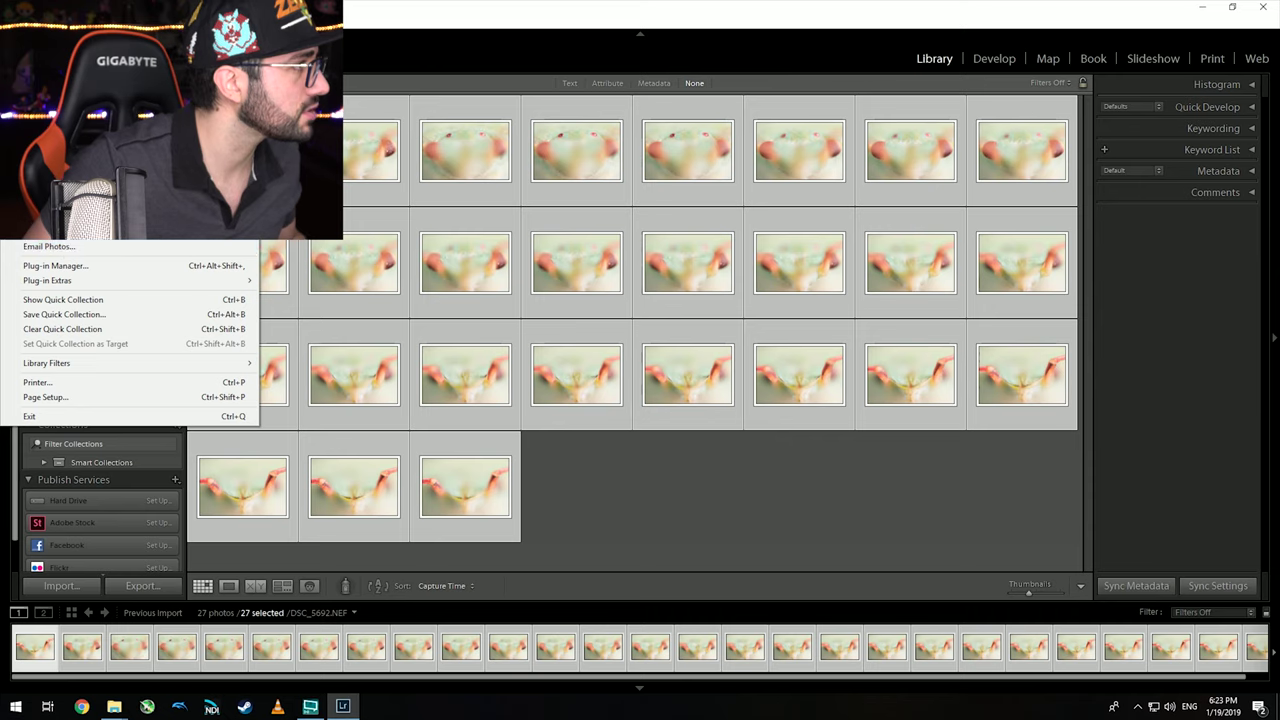
pyautogui.hotkey('ctrl', 'shift', 'i')
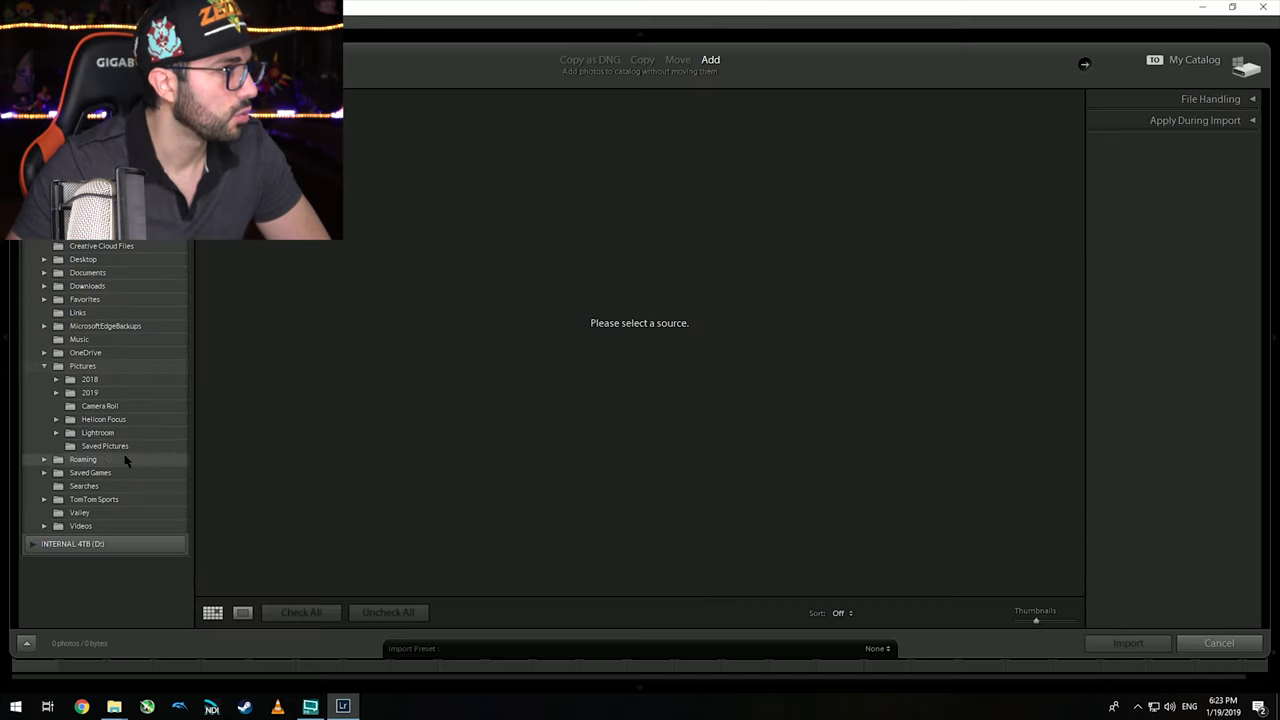
pyautogui.press('Escape')
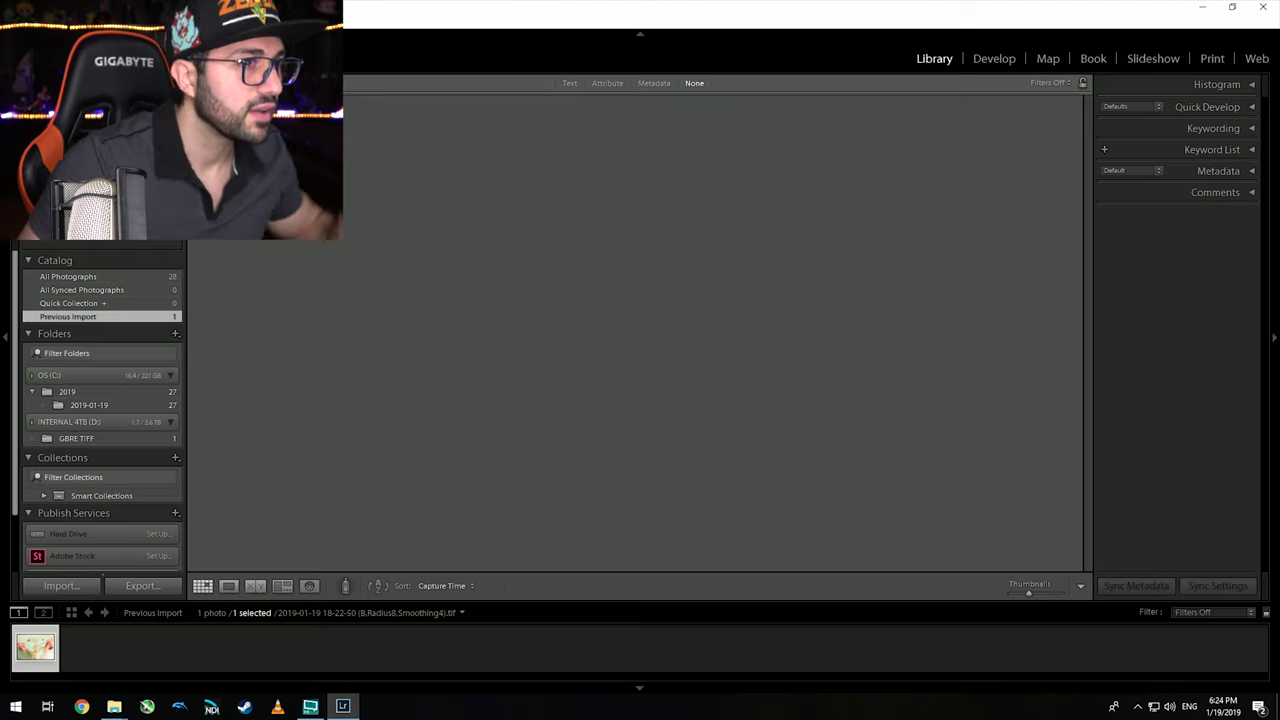
pyautogui.press('d')
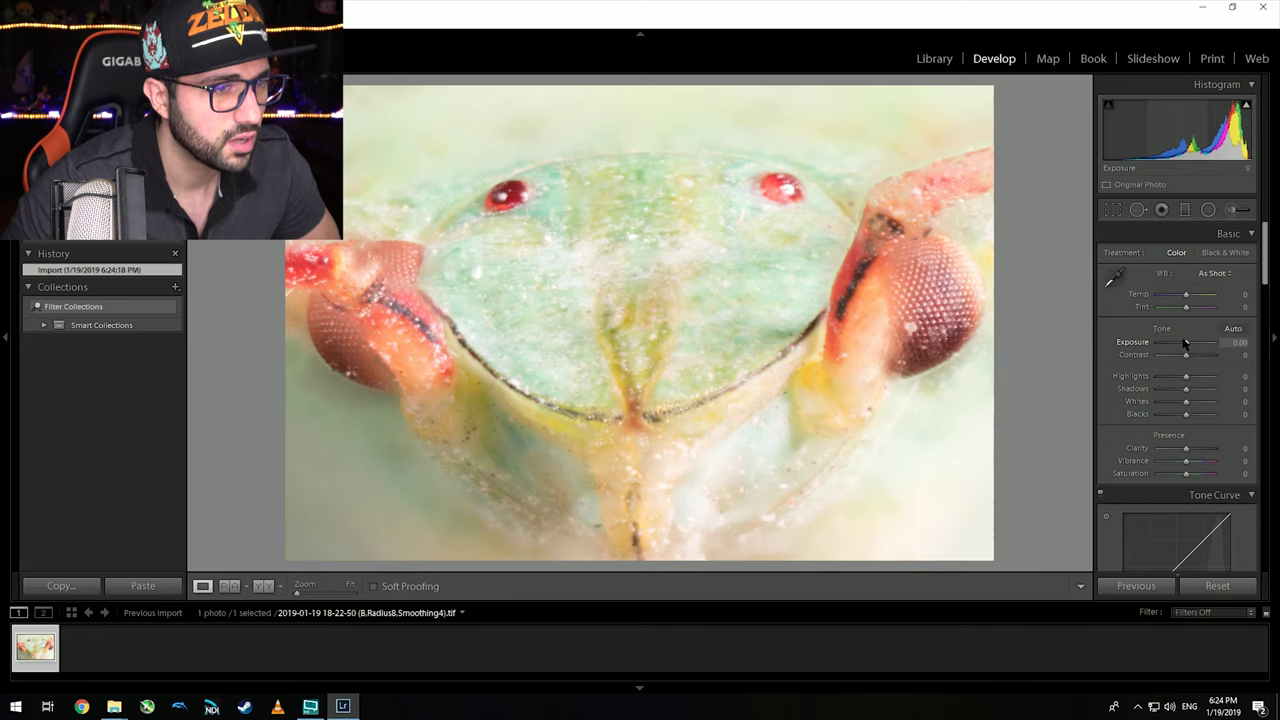
pyautogui.moveTo(1187, 344); pyautogui.dragTo(1184, 344)
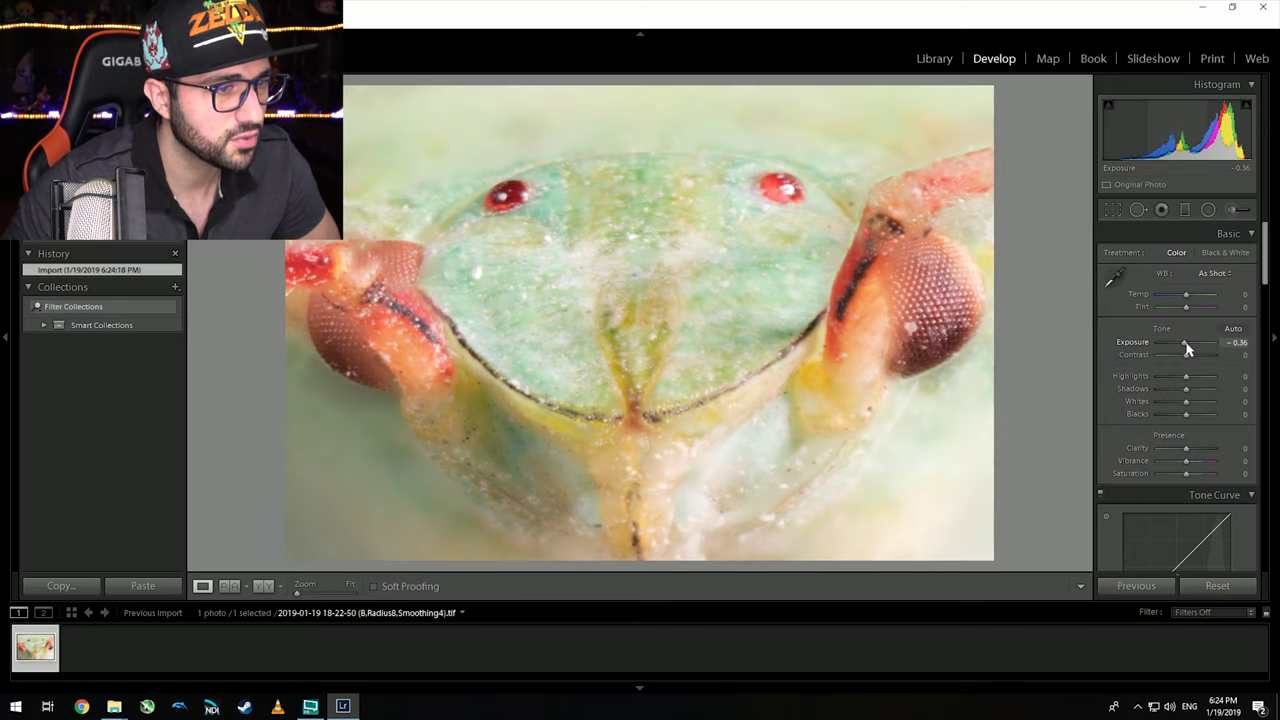
pyautogui.scroll(-15, 1157, 349)
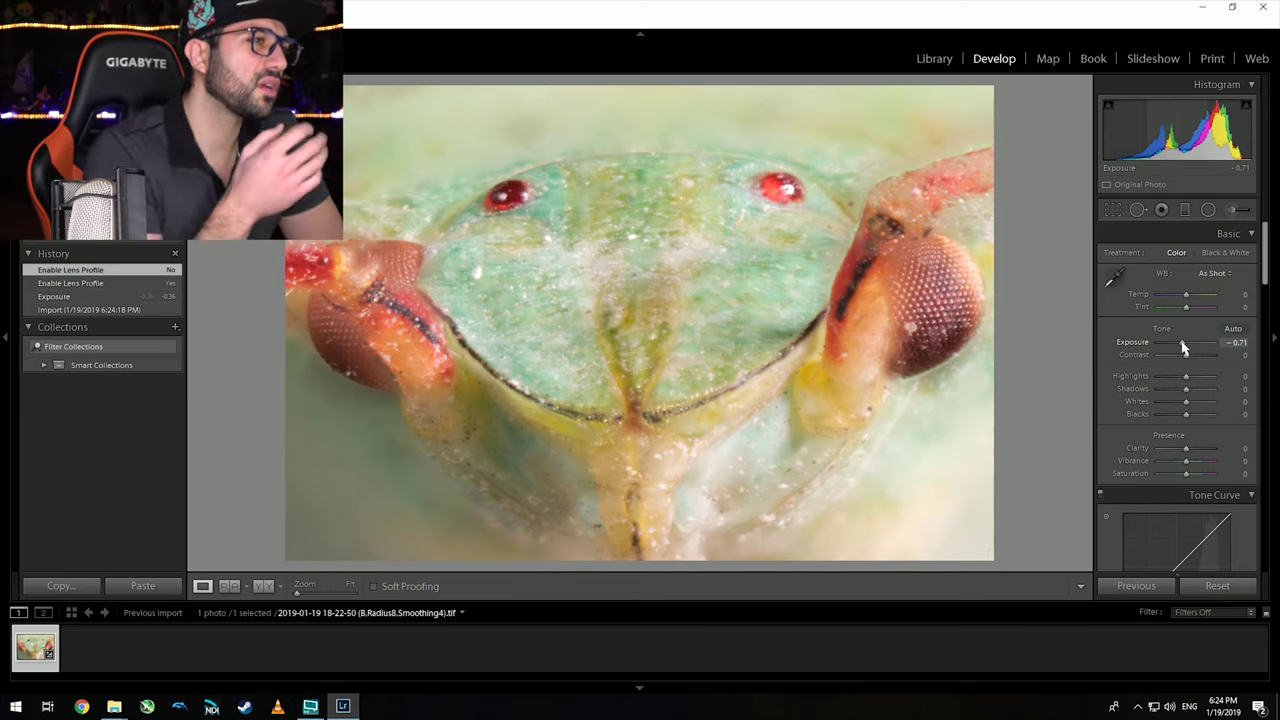
pyautogui.moveTo(1183, 343); pyautogui.dragTo(1182, 345)
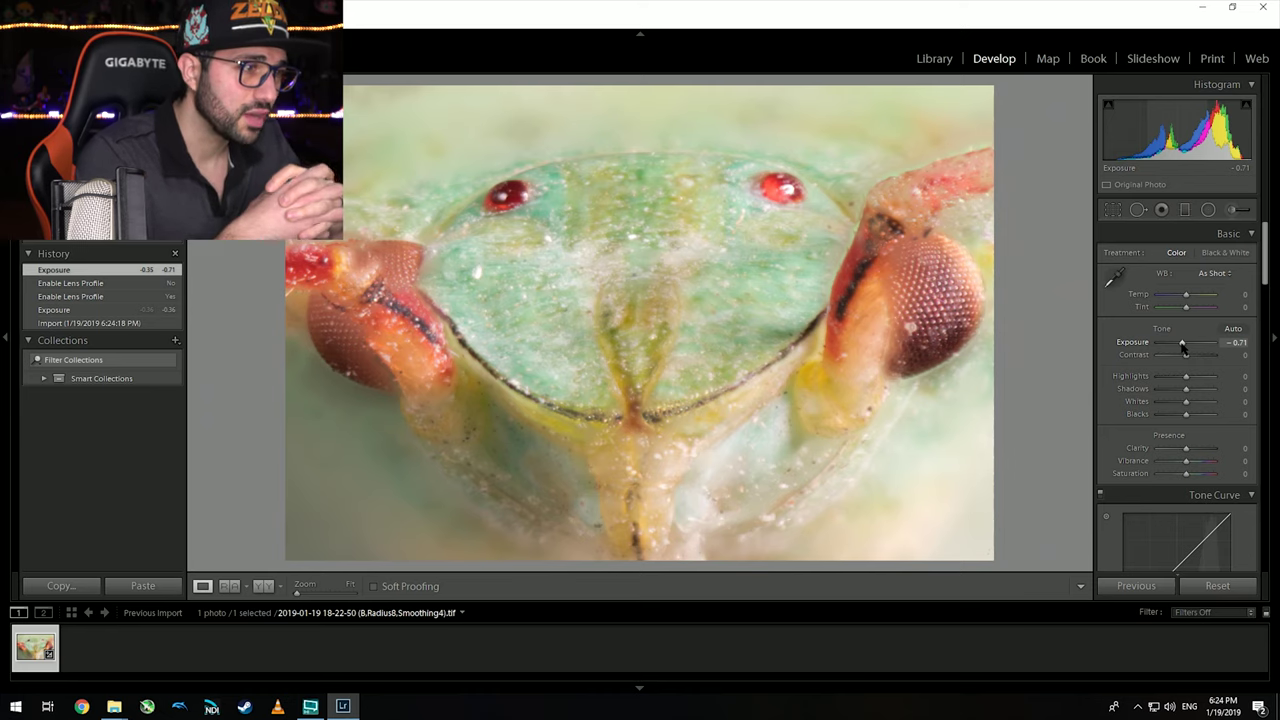
pyautogui.moveTo(1184, 347); pyautogui.dragTo(1182, 347)
pyautogui.hotkey('ctrl', 'z')
pyautogui.hotkey('ctrl', 'z')
pyautogui.hotkey('ctrl', 'z')
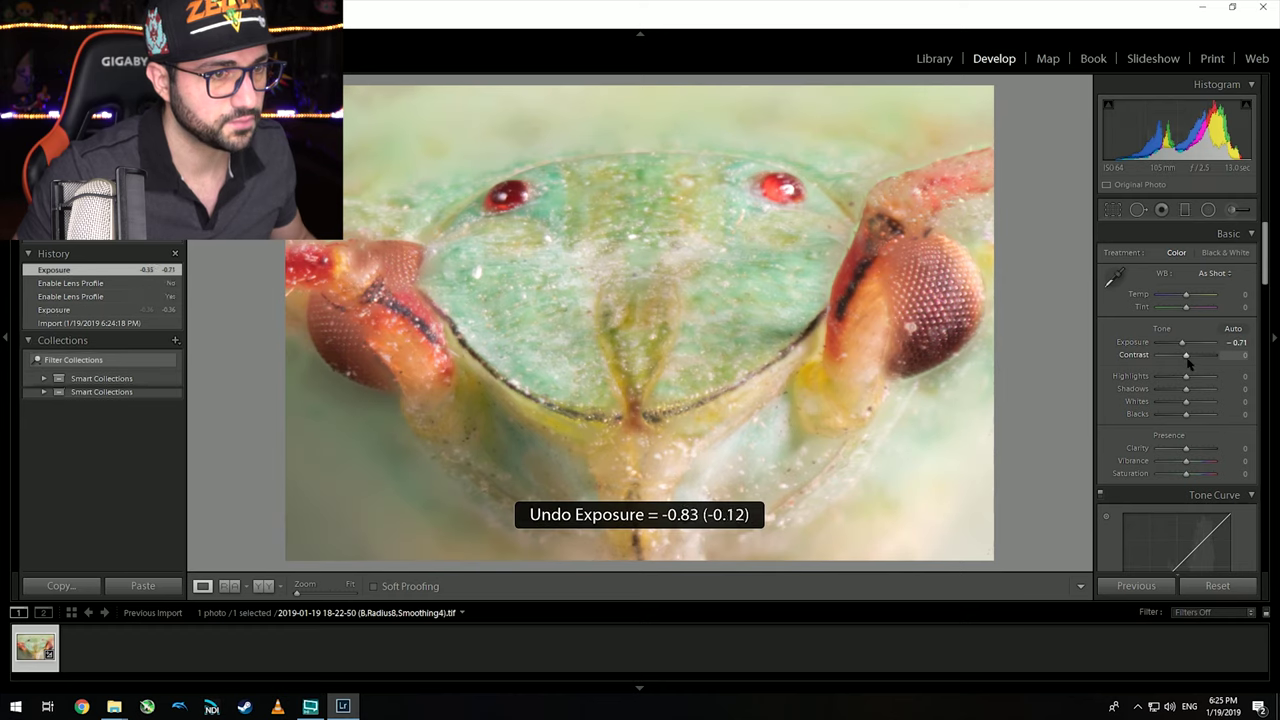
pyautogui.hotkey('ctrl', 'z')
pyautogui.hotkey('ctrl', 'z')
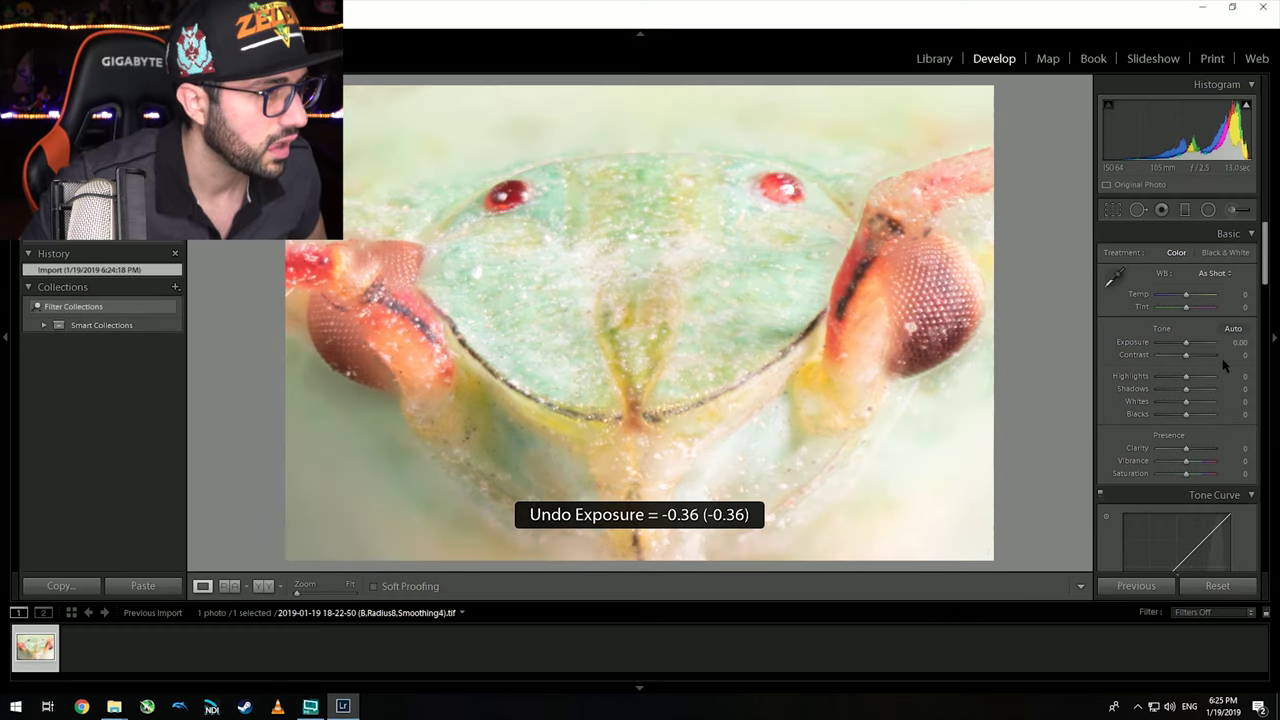
# Step: Set Contrast to +48, Exposure to -0.36, Shadows to -10, Whites to -19 and Blacks to -52
pyautogui.moveTo(1187, 356)
pyautogui.mouseDown()
pyautogui.moveTo(1205, 360)
pyautogui.moveTo(1185, 344)
pyautogui.mouseUp()
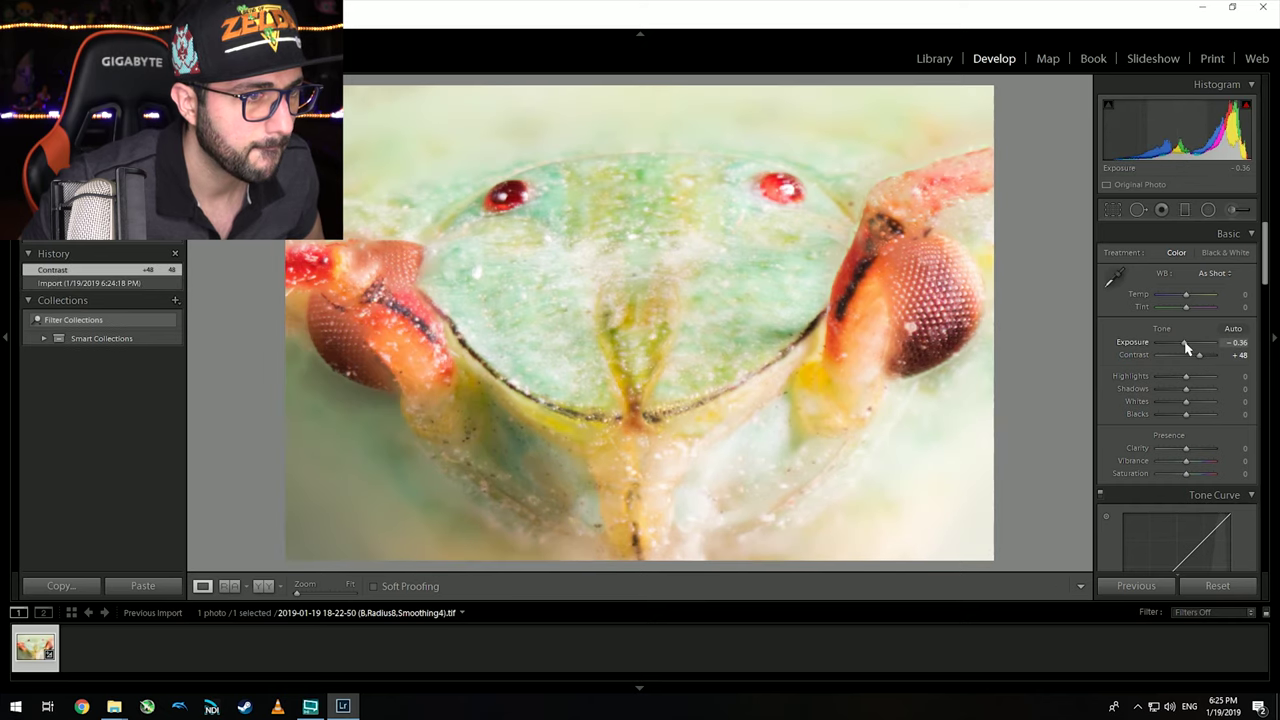
pyautogui.moveTo(1185, 346); pyautogui.dragTo(1188, 346)
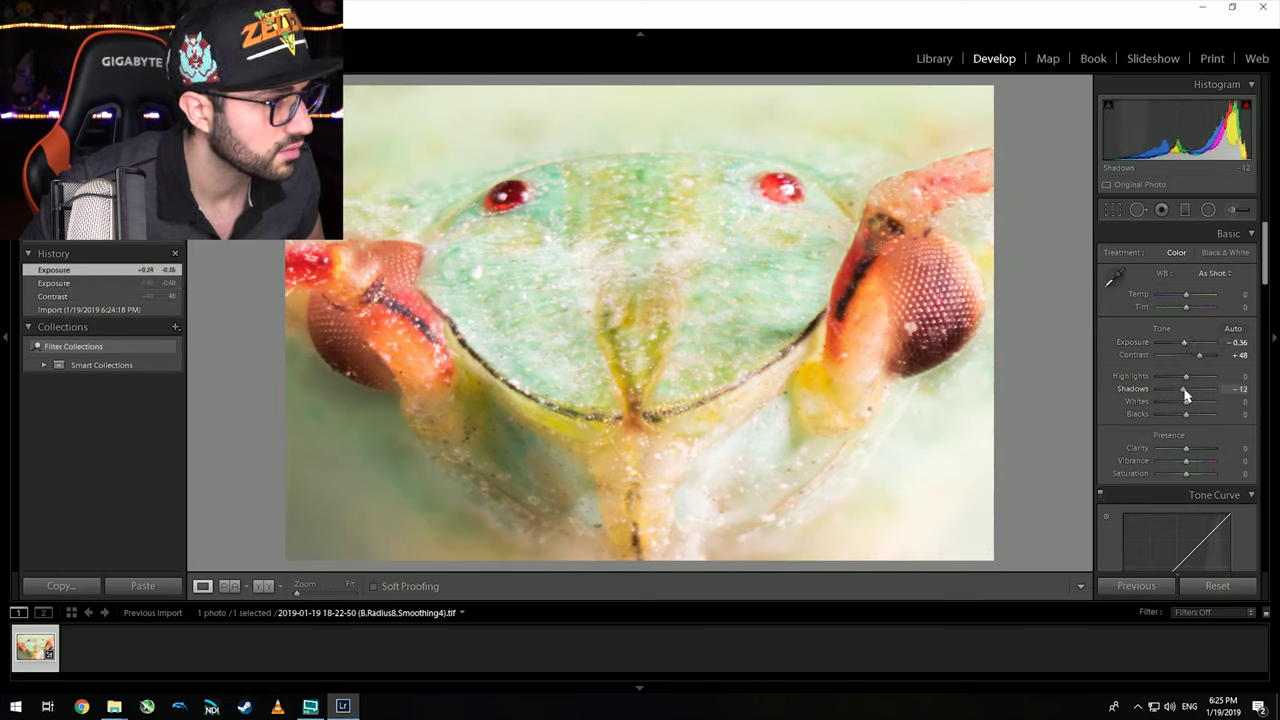
pyautogui.moveTo(1188, 396); pyautogui.dragTo(1175, 415)
pyautogui.moveTo(1170, 418); pyautogui.dragTo(1183, 391)
# Step: Lower the Exposure to -0.95, lift the Shadows to +31 and set the Clarity to +29
pyautogui.moveTo(1184, 343); pyautogui.dragTo(1182, 348)
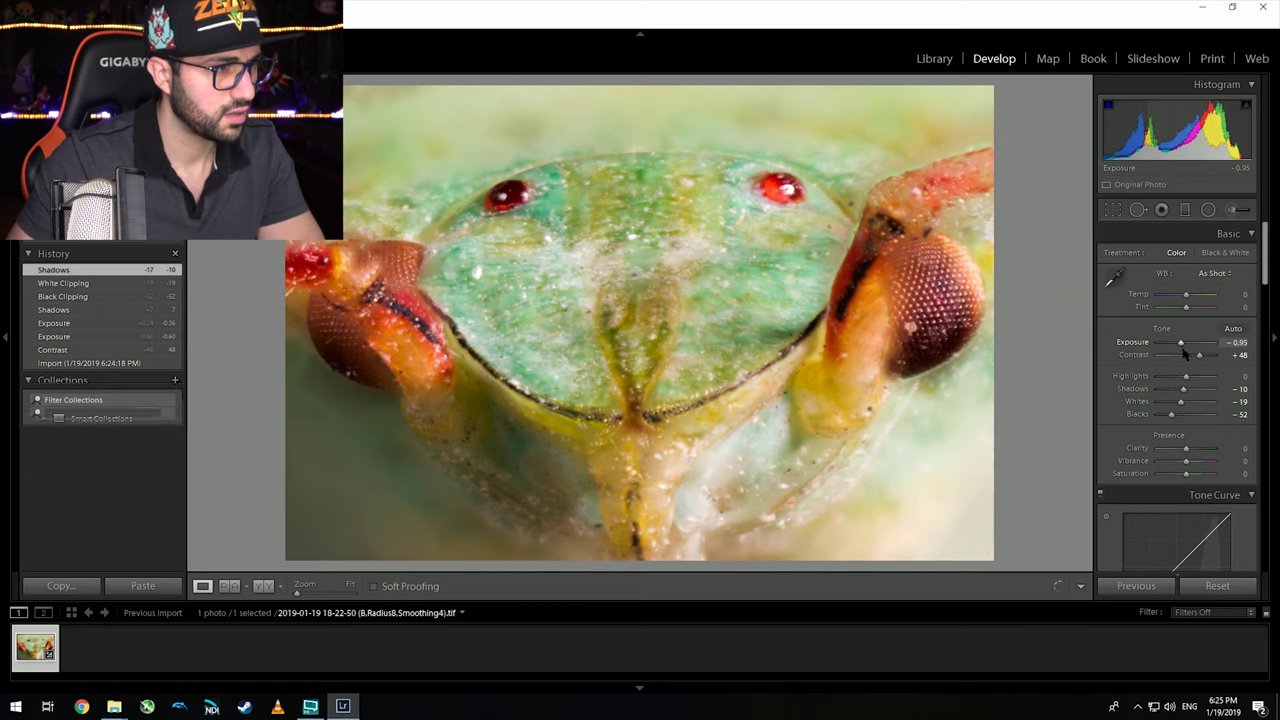
pyautogui.moveTo(1187, 393); pyautogui.dragTo(1198, 396)
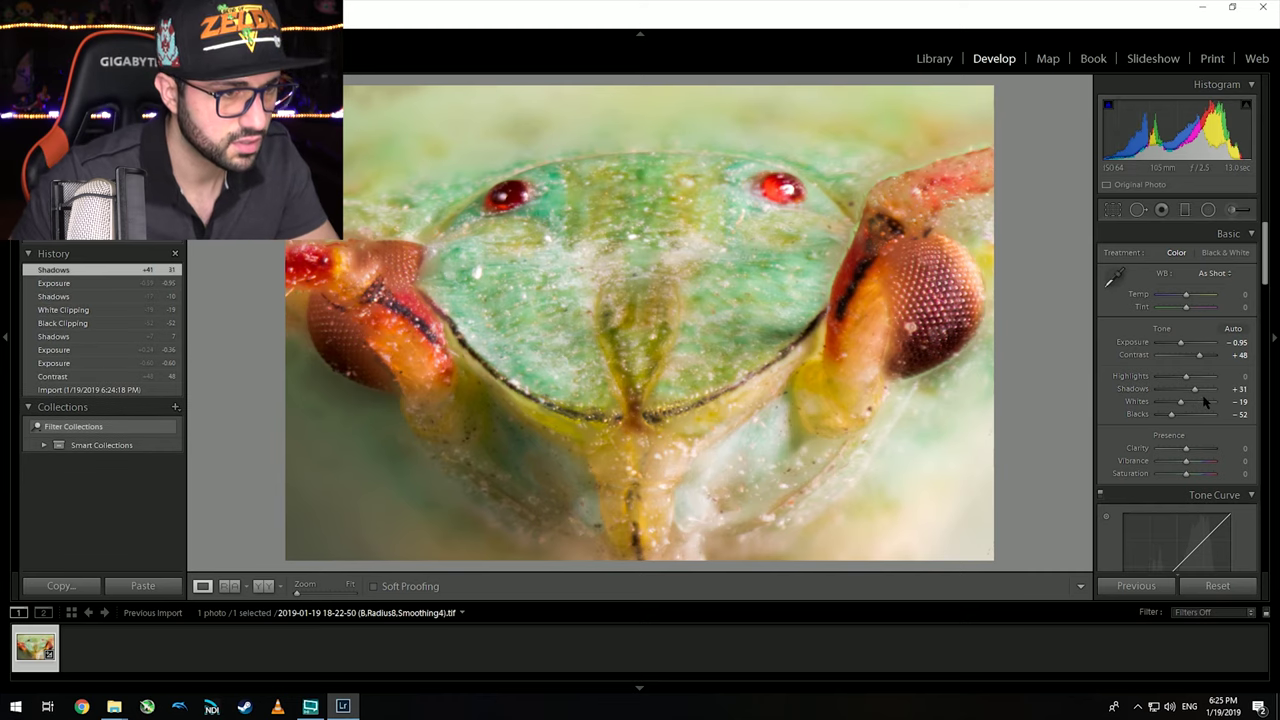
pyautogui.moveTo(1186, 448); pyautogui.dragTo(1202, 455)
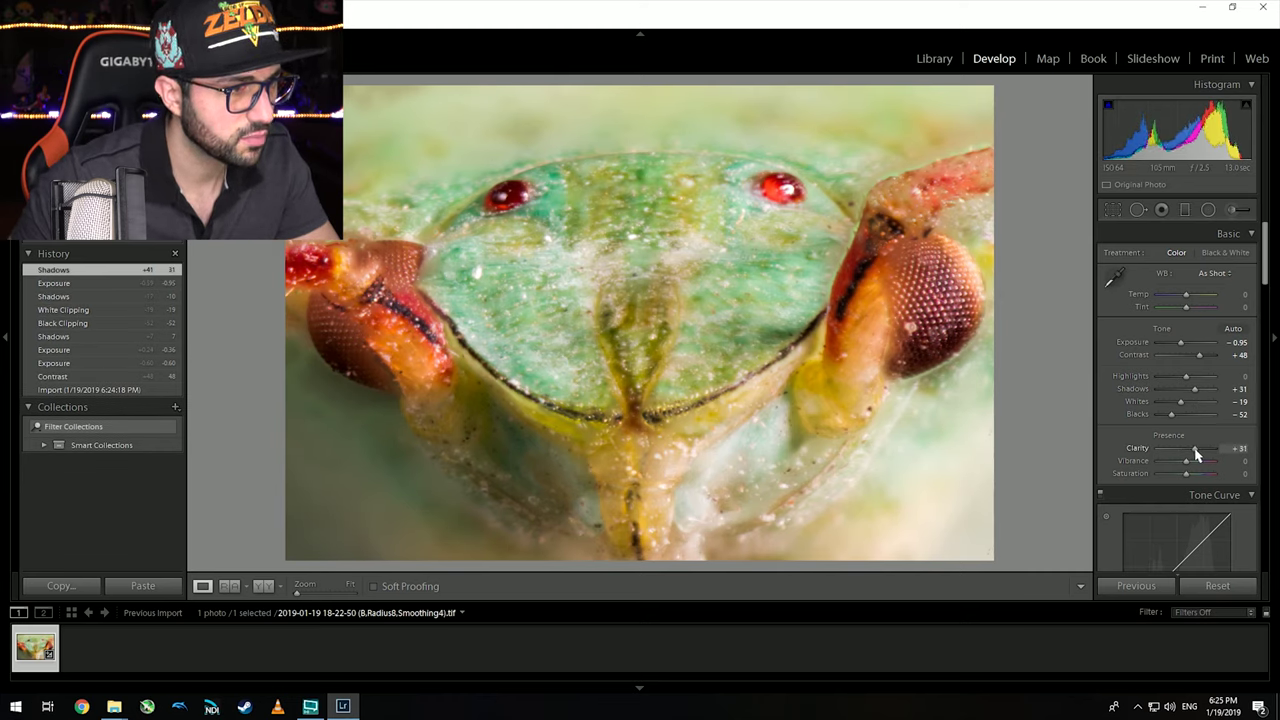
pyautogui.moveTo(1197, 456); pyautogui.dragTo(1194, 456)
# Step: Heal the dust spots near the photo's lower-right corner at 1:1 zoom, using the Spot Removal tool at size 38
pyautogui.moveTo(955, 418); pyautogui.dragTo(763, 260)
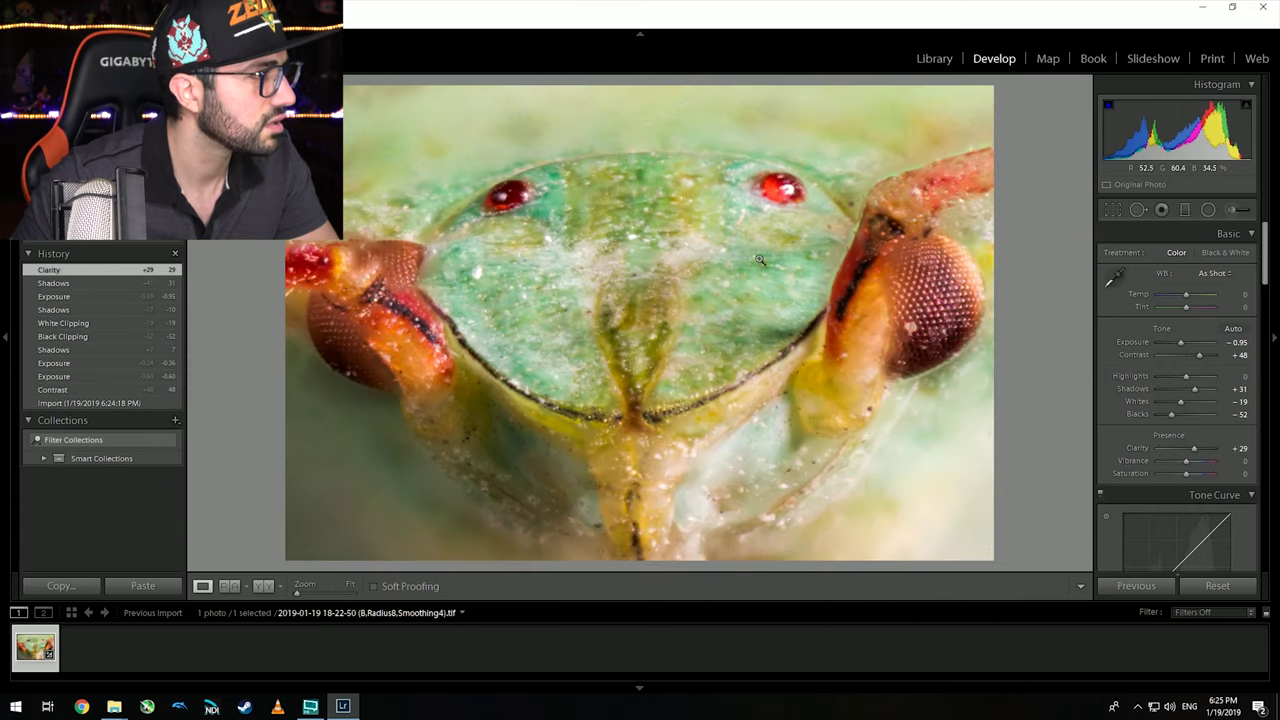
pyautogui.click(1009, 528)
pyautogui.moveTo(1009, 528); pyautogui.dragTo(760, 409)
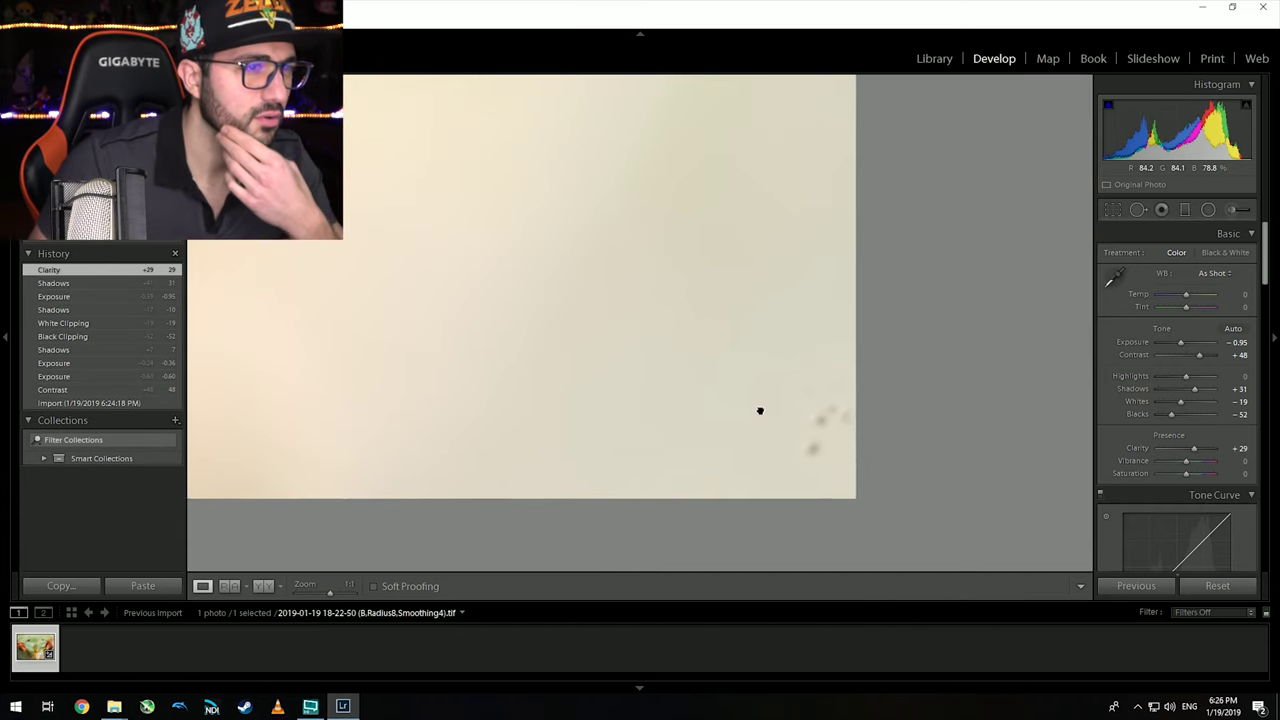
pyautogui.click(1138, 210)
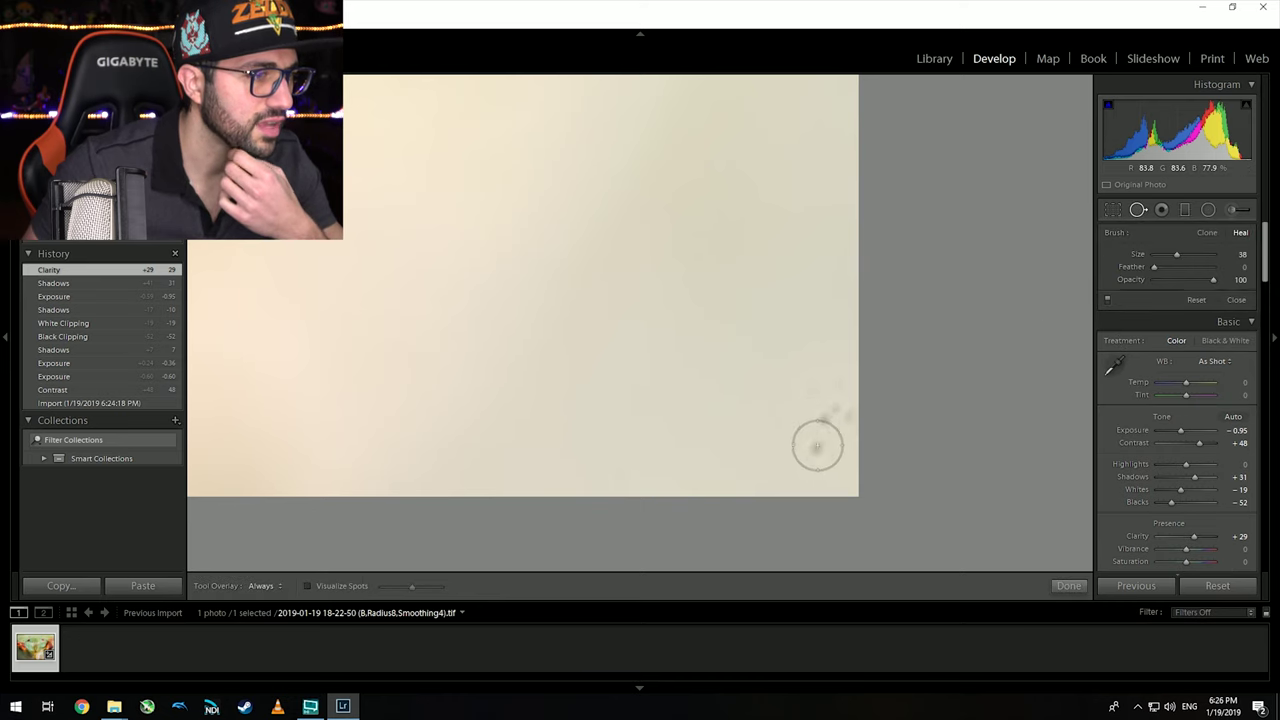
pyautogui.click(817, 446)
pyautogui.click(786, 374)
# Step: Heal the remaining dust spots farther up the photo's right edge with size 32, and return to the full photo
pyautogui.moveTo(828, 342)
pyautogui.mouseDown()
pyautogui.moveTo(800, 229)
pyautogui.moveTo(754, 557)
pyautogui.moveTo(703, 590)
pyautogui.mouseUp()
pyautogui.scroll(-2, 749, 303)
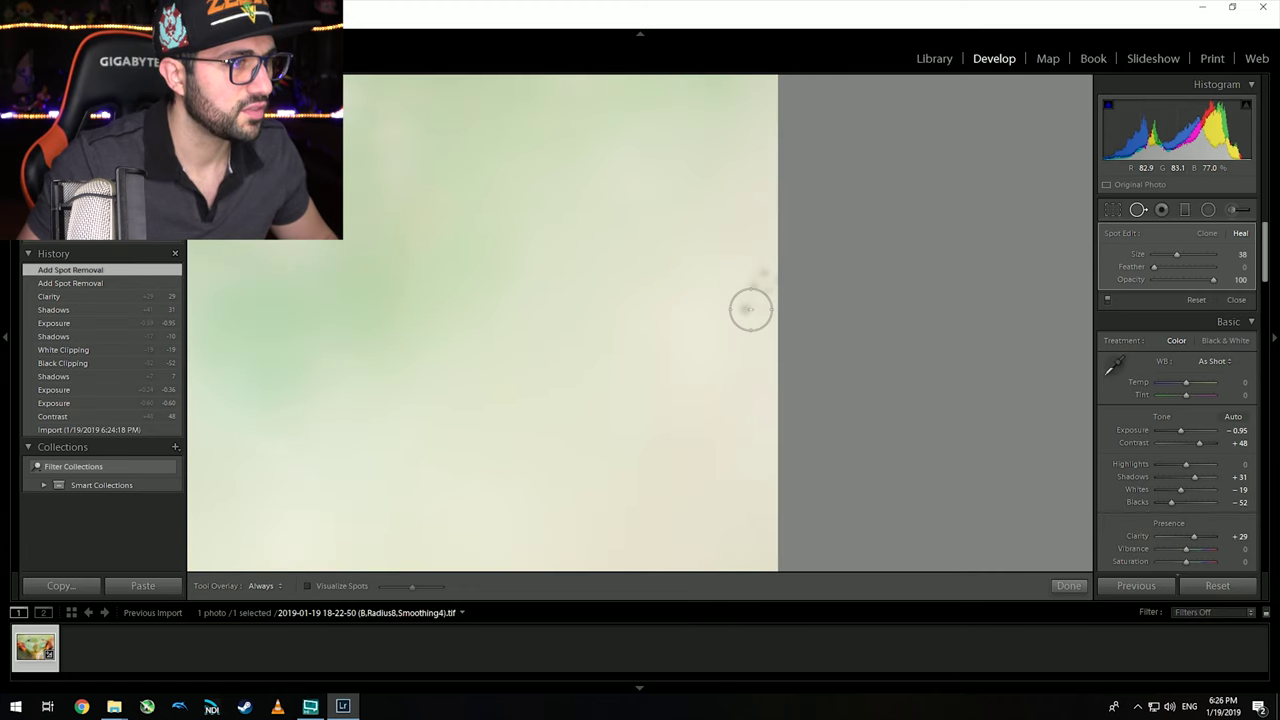
pyautogui.click(750, 308)
pyautogui.click(732, 348)
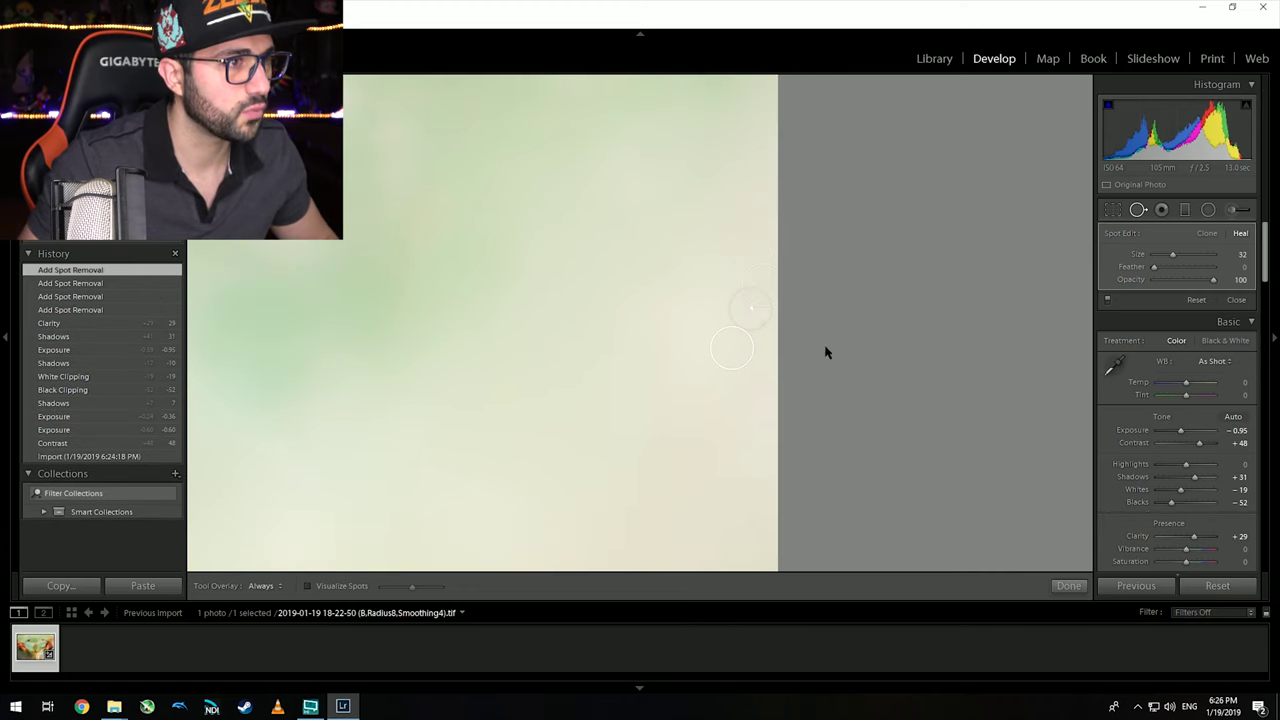
pyautogui.moveTo(873, 326); pyautogui.dragTo(623, 306)
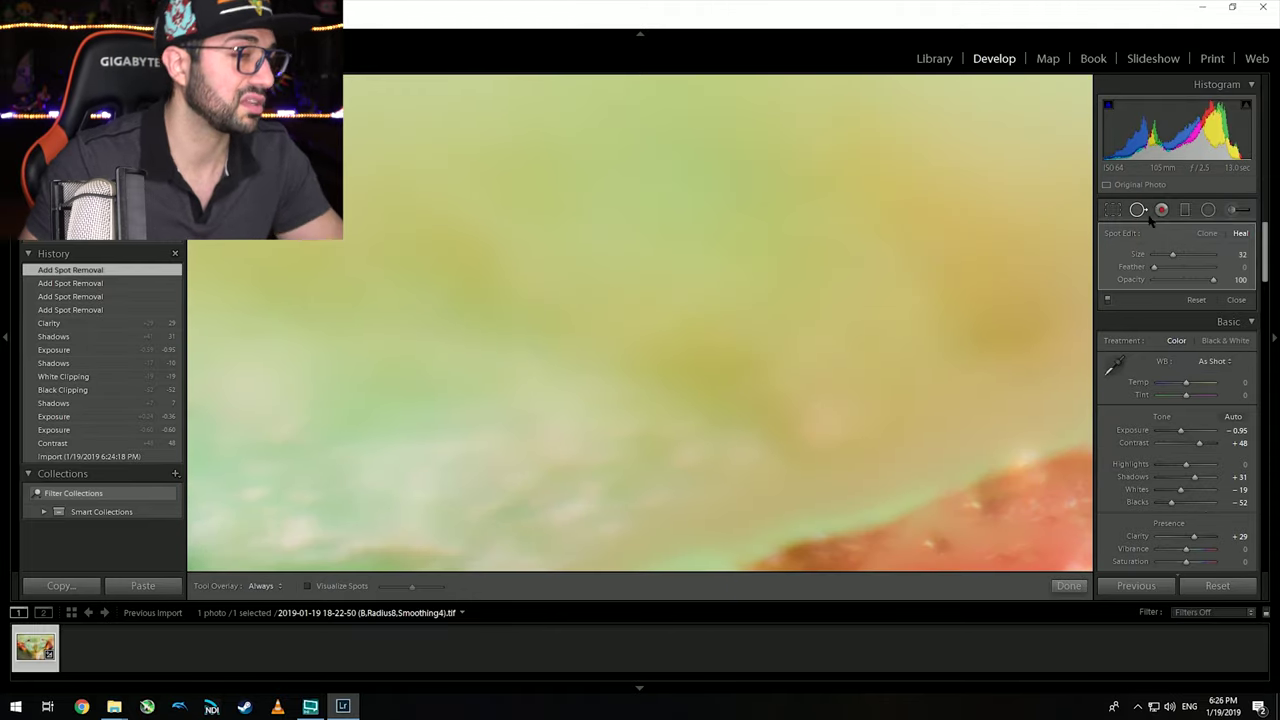
pyautogui.press('q')
pyautogui.click(997, 252)
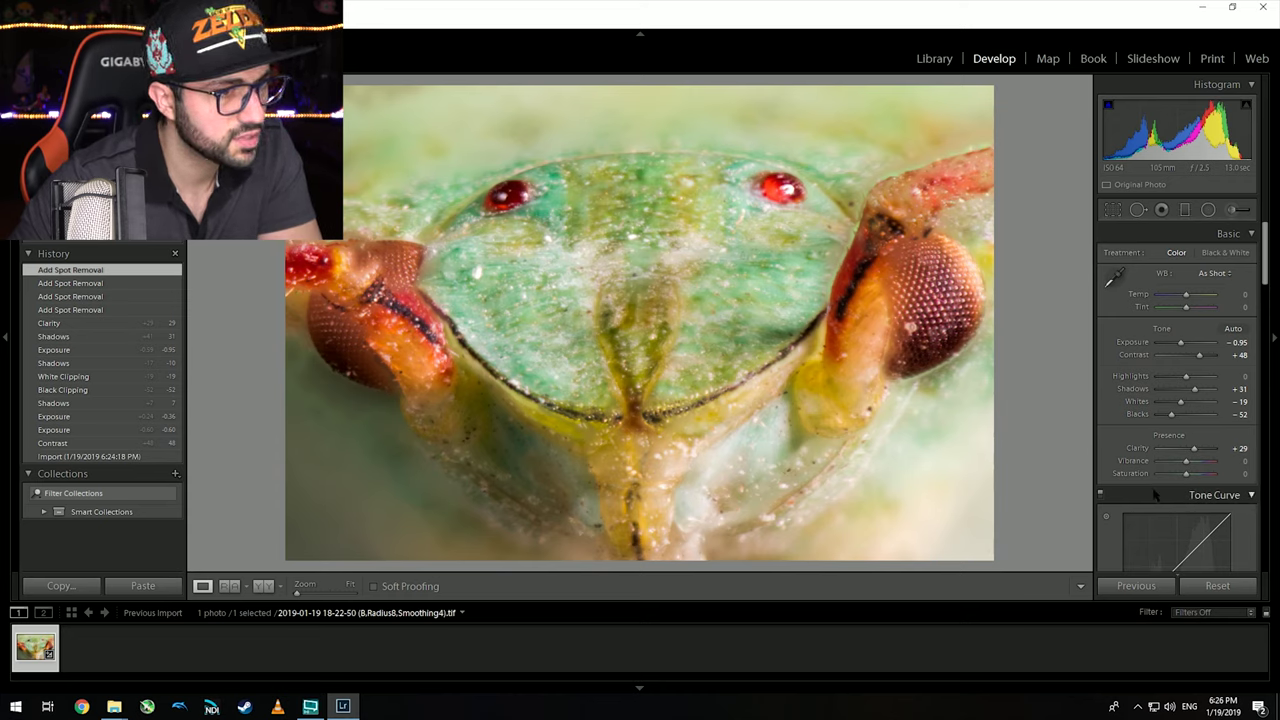
# Step: Set the photo's Vibrance to +19
pyautogui.moveTo(1186, 461); pyautogui.dragTo(1191, 461)
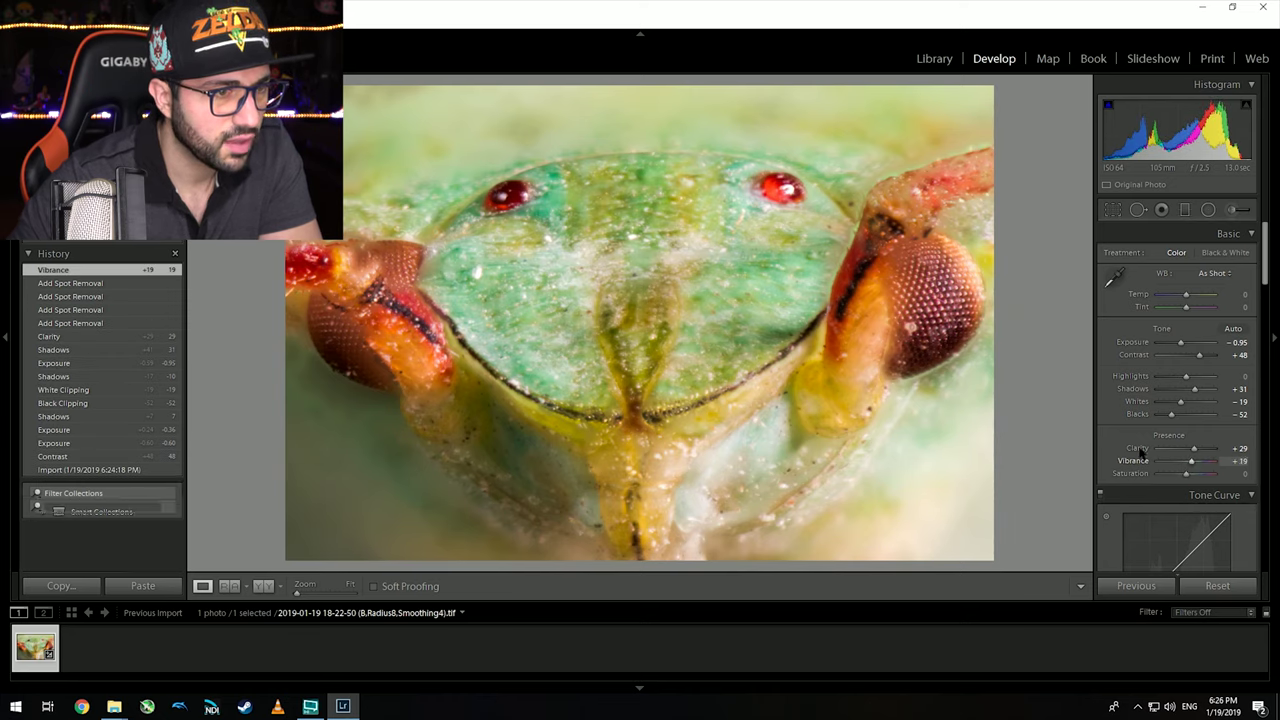
# Step: Set the reds to Hue -29, Saturation +24, Luminance +7, and the magentas to Hue +22, Saturation -24, Luminance +22
pyautogui.scroll(-5, 1141, 452)
pyautogui.scroll(-8, 1120, 438)
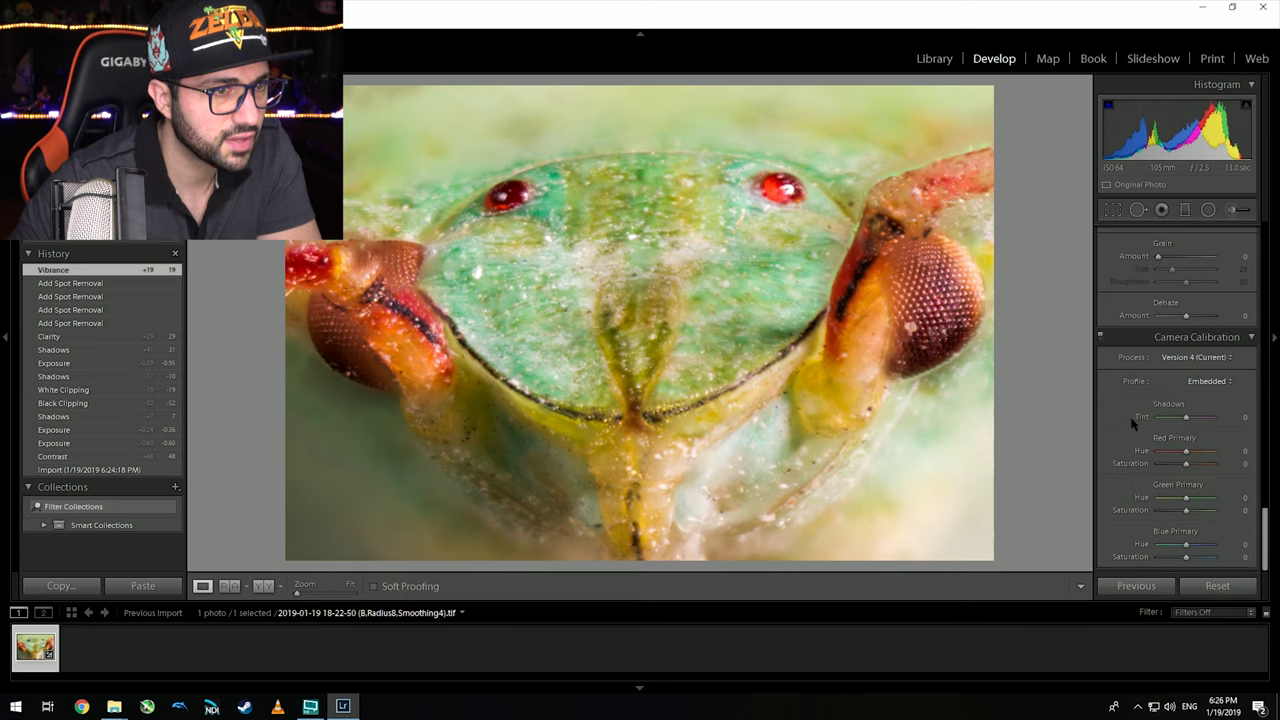
pyautogui.scroll(4, 1120, 432)
pyautogui.scroll(4, 1125, 425)
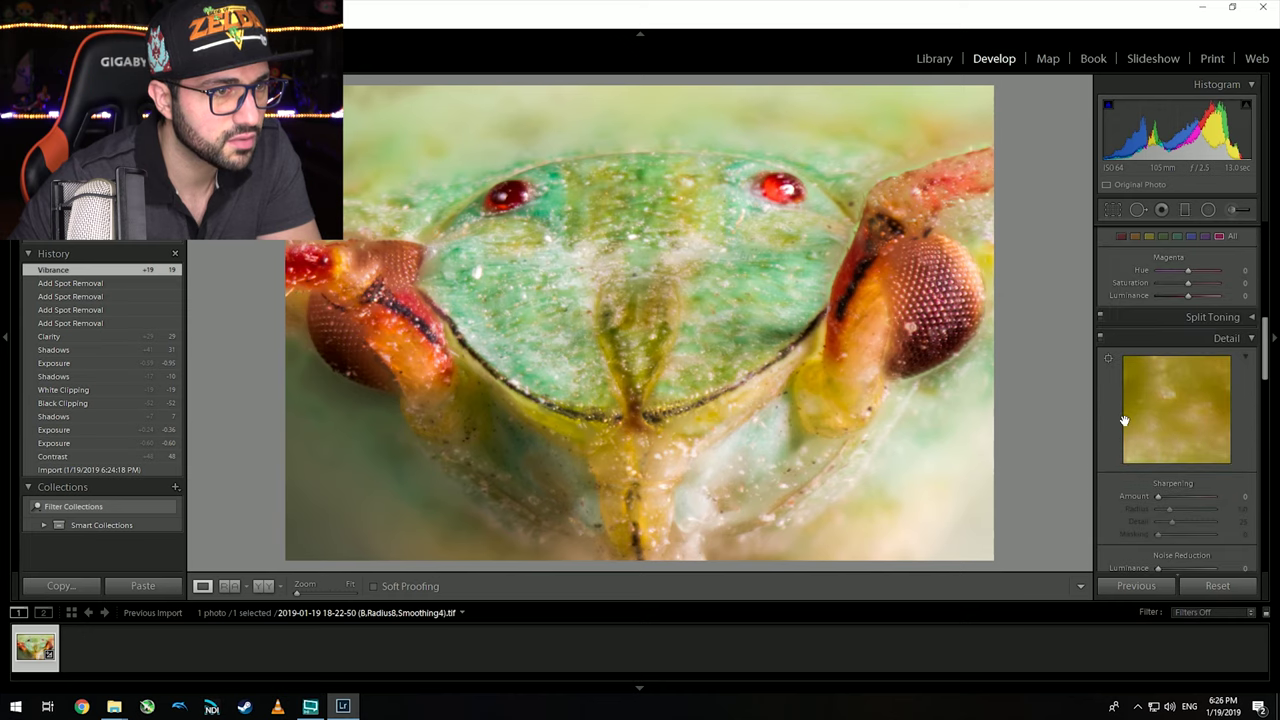
pyautogui.click(1231, 331)
pyautogui.click(1121, 331)
pyautogui.moveTo(1187, 372); pyautogui.dragTo(1182, 374)
pyautogui.moveTo(1187, 378); pyautogui.dragTo(1190, 392)
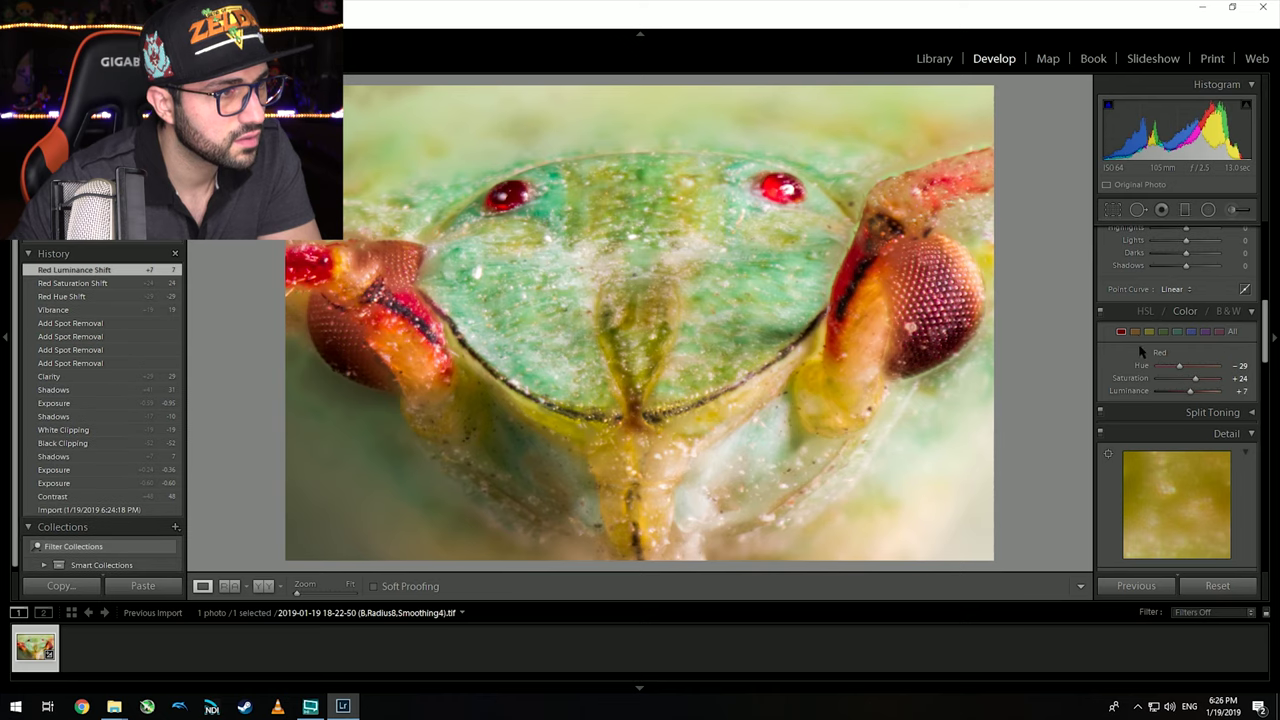
pyautogui.click(1219, 333)
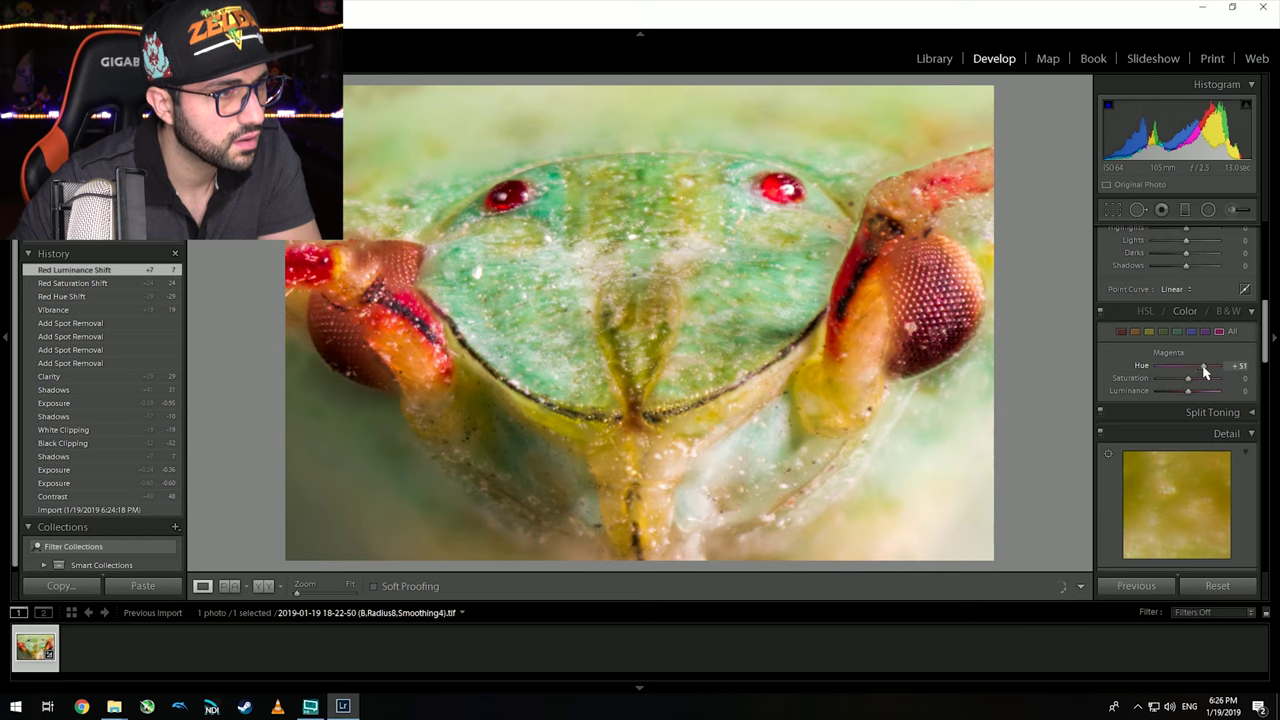
pyautogui.moveTo(1192, 376)
pyautogui.mouseDown()
pyautogui.moveTo(1180, 380)
pyautogui.moveTo(1196, 391)
pyautogui.mouseUp()
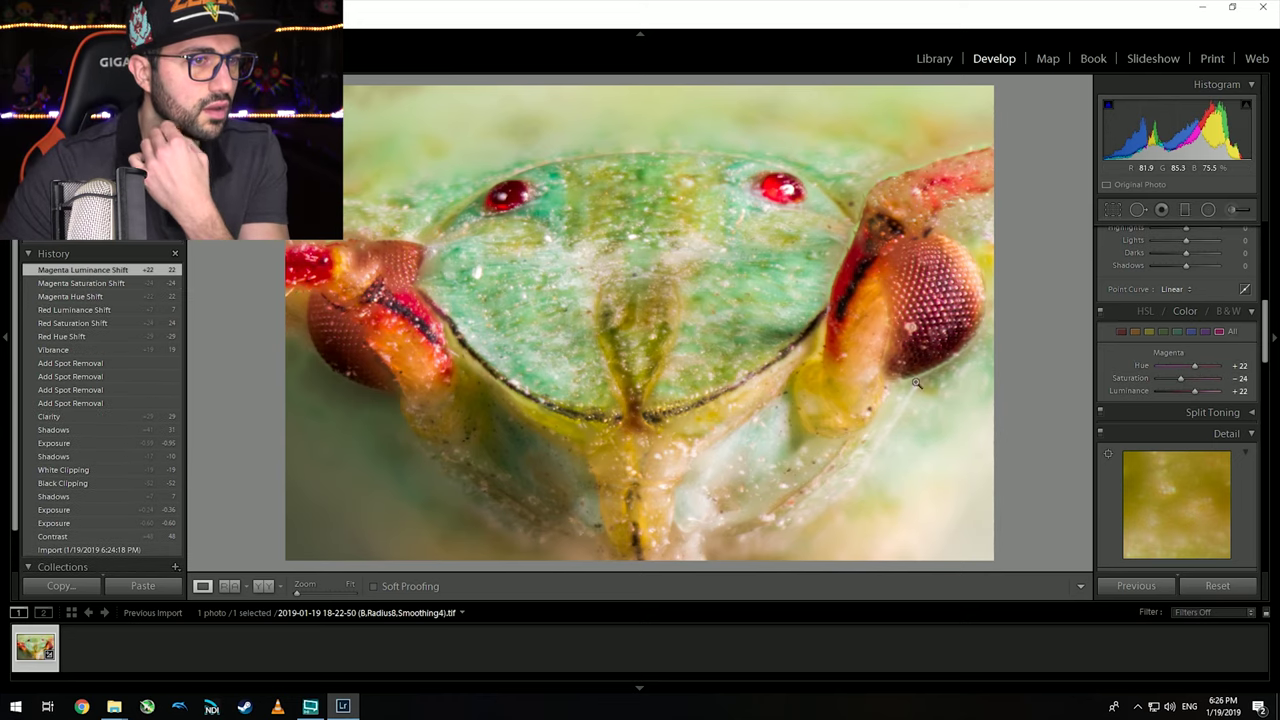
# Step: Set the greens to Hue +2, Saturation +13, Luminance -7, and the aquas to Hue -7, Saturation -18, Luminance -22
pyautogui.click(1163, 333)
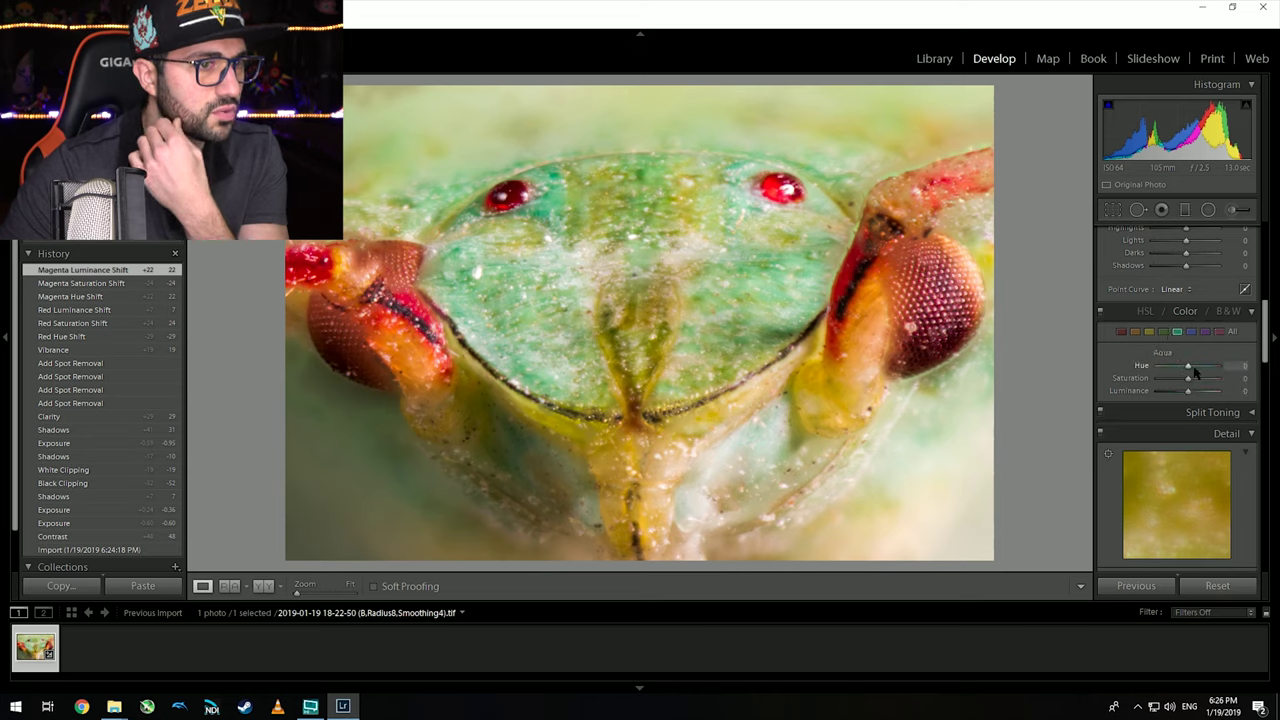
pyautogui.moveTo(1186, 370)
pyautogui.mouseDown()
pyautogui.moveTo(1166, 366)
pyautogui.moveTo(1189, 373)
pyautogui.mouseUp()
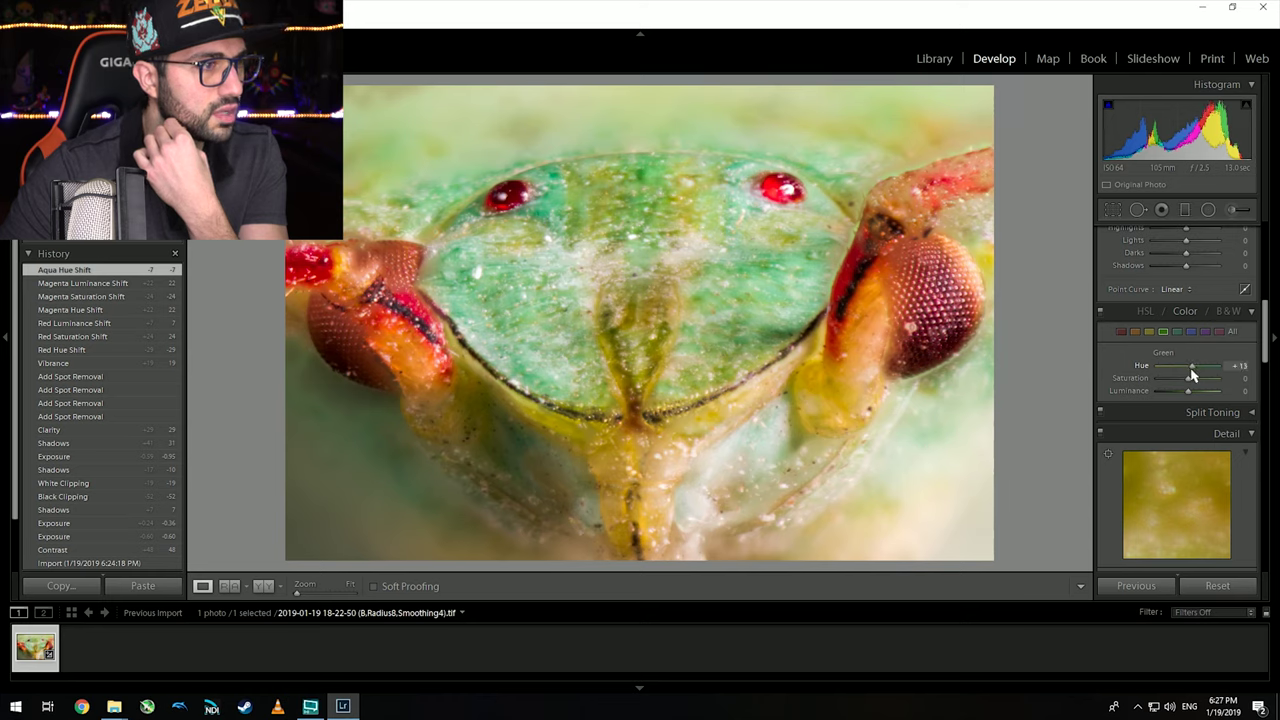
pyautogui.moveTo(1188, 372); pyautogui.dragTo(1189, 396)
pyautogui.click(1177, 331)
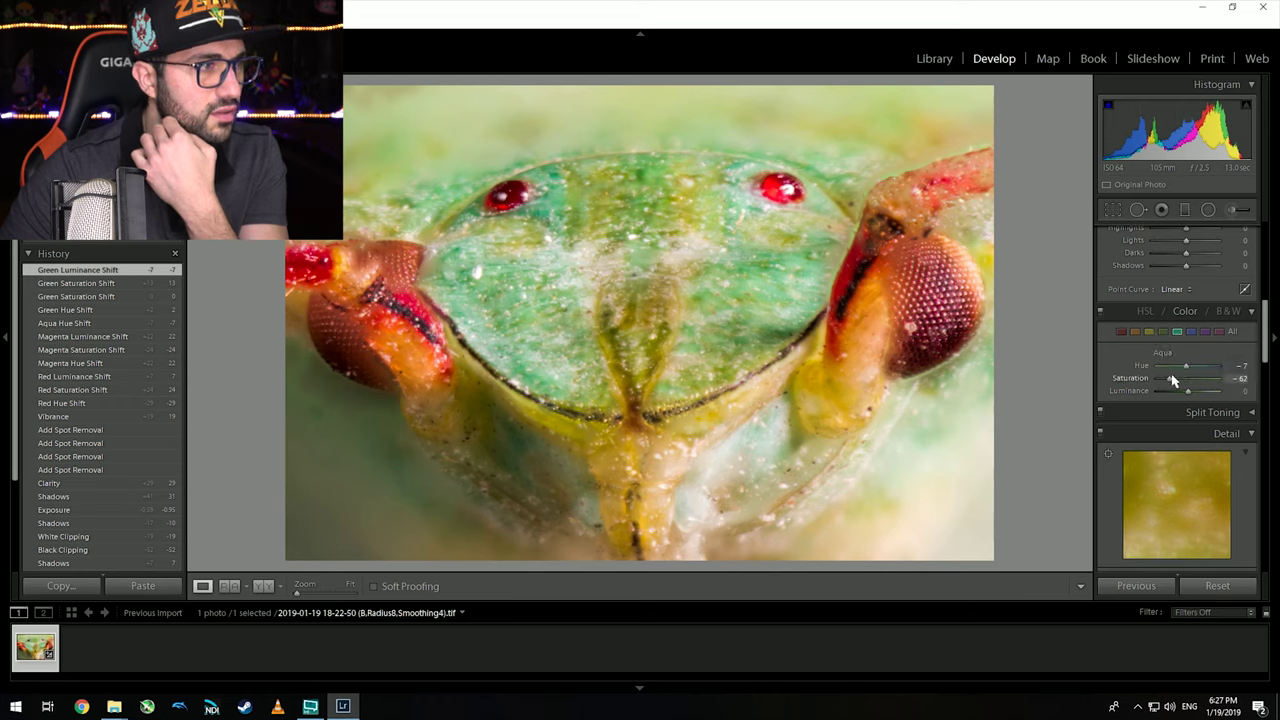
pyautogui.moveTo(1188, 380); pyautogui.dragTo(1183, 380)
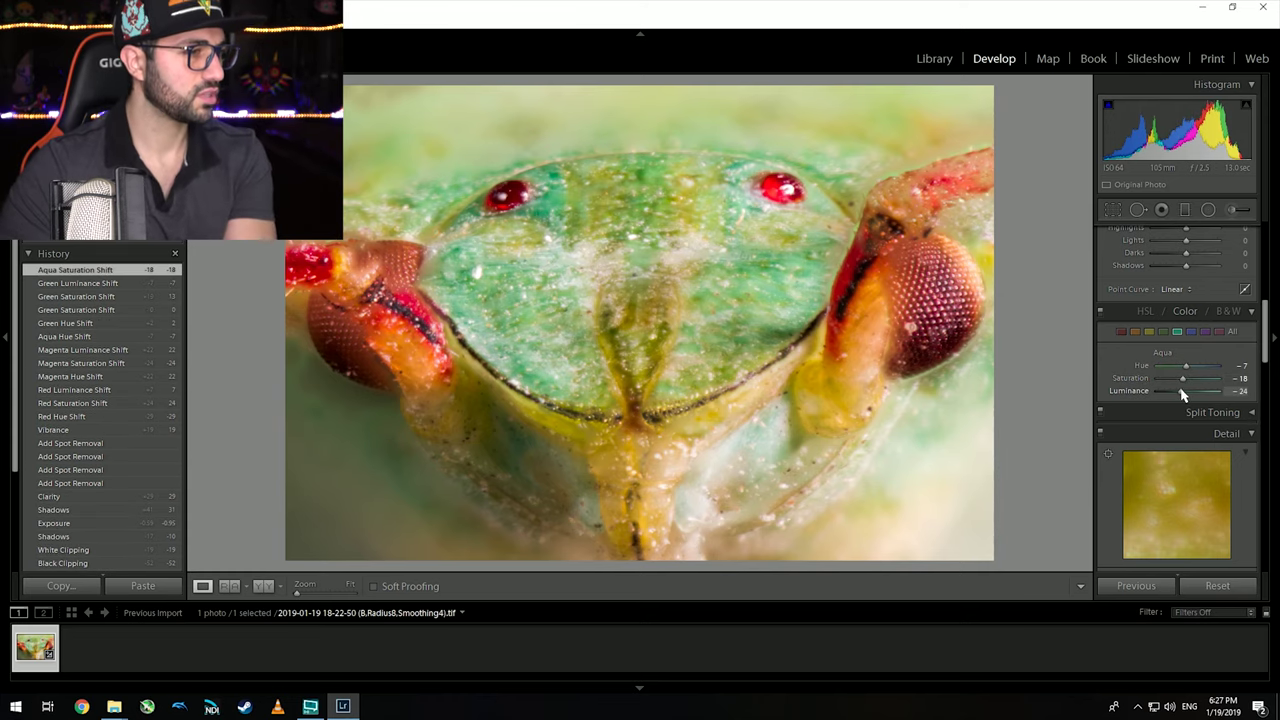
pyautogui.moveTo(1182, 395); pyautogui.dragTo(1183, 393)
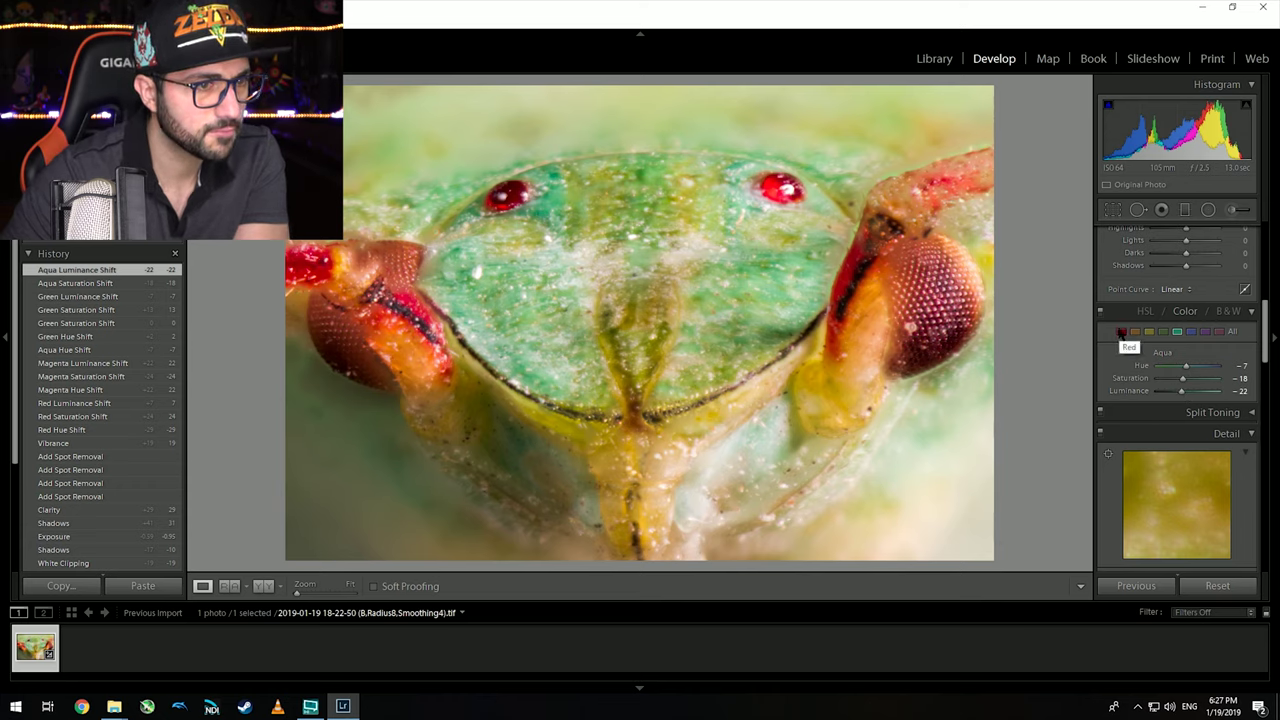
# Step: Refine the Basic adjustments to Tint +5, Exposure -0.83, Highlights -52, Shadows +45, Whites -17 and Clarity +50
pyautogui.scroll(5, 1110, 373)
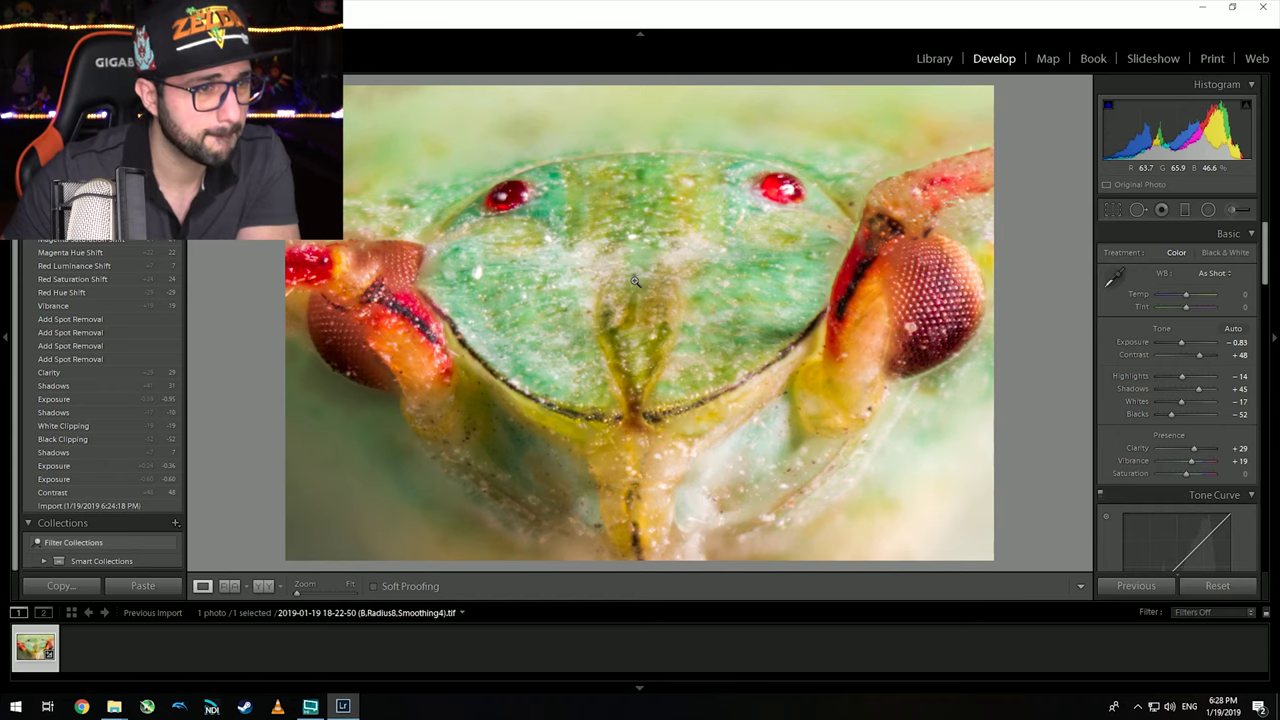
pyautogui.press('super+Down')
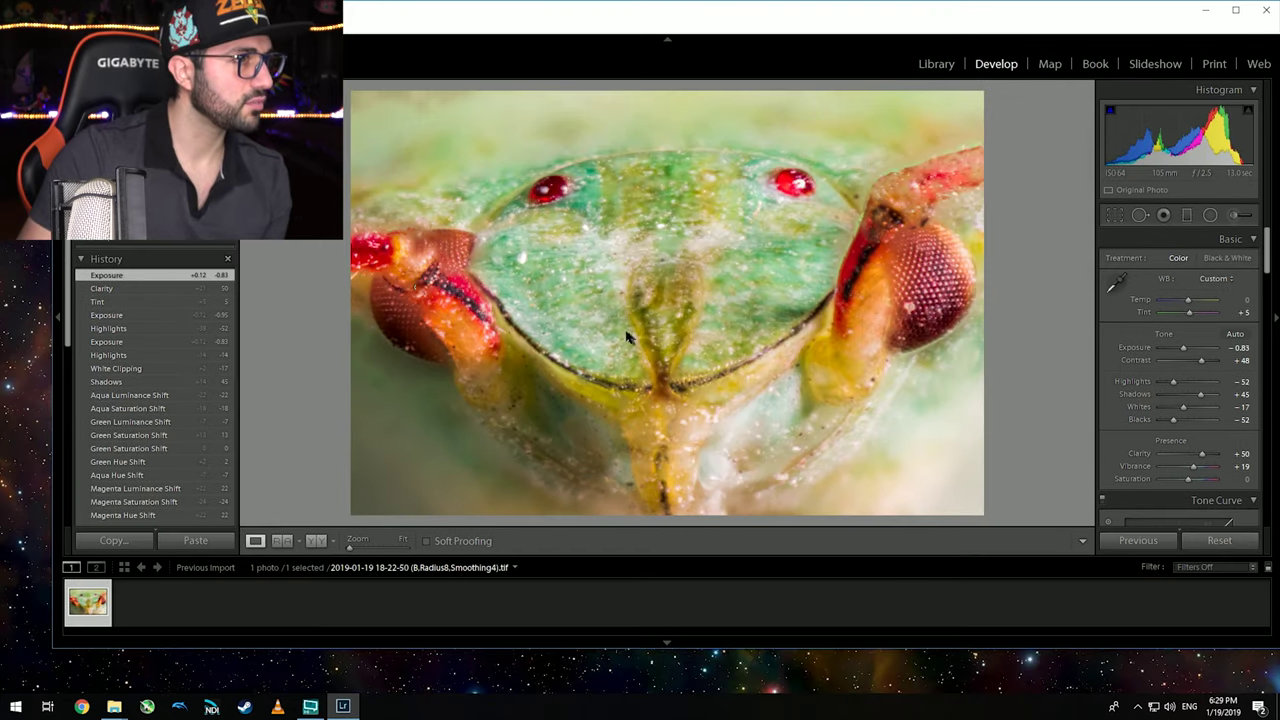
pyautogui.press('super+Up')
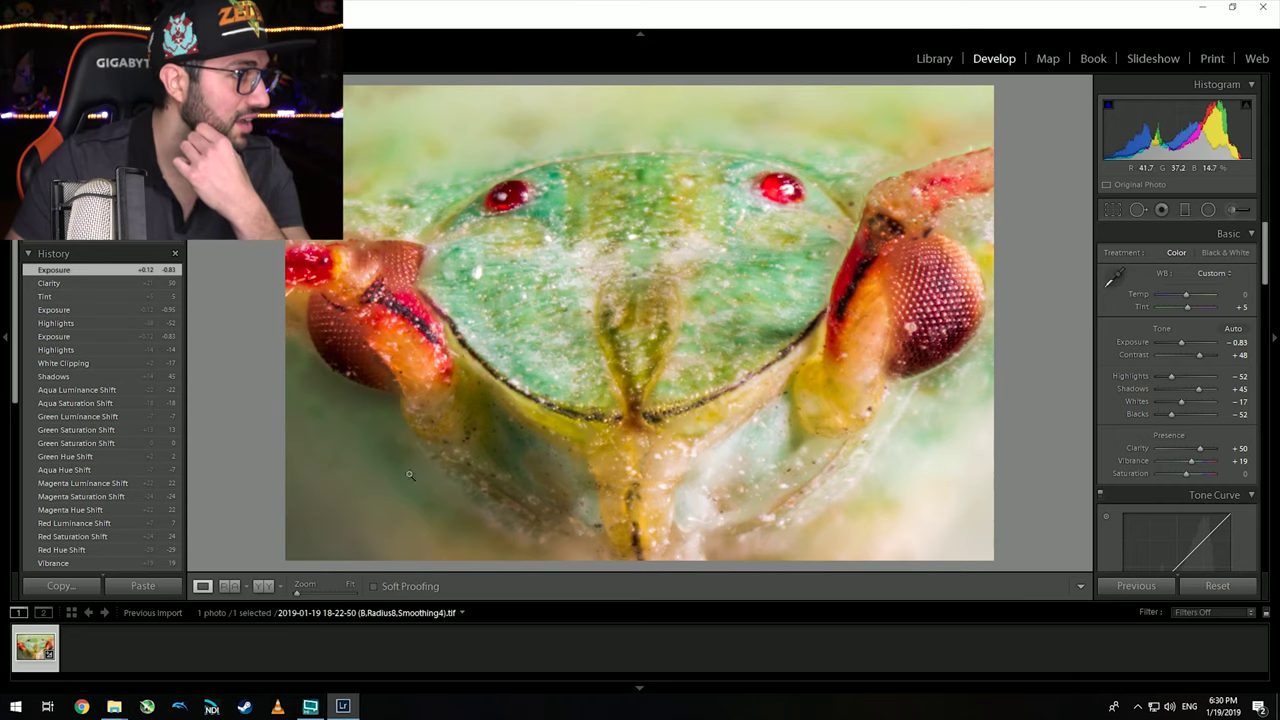
# Step: Look over the edited photo and check the stacked TIFF among the source files in the GBRE TIFF folder
pyautogui.moveTo(793, 204); pyautogui.dragTo(854, 379)
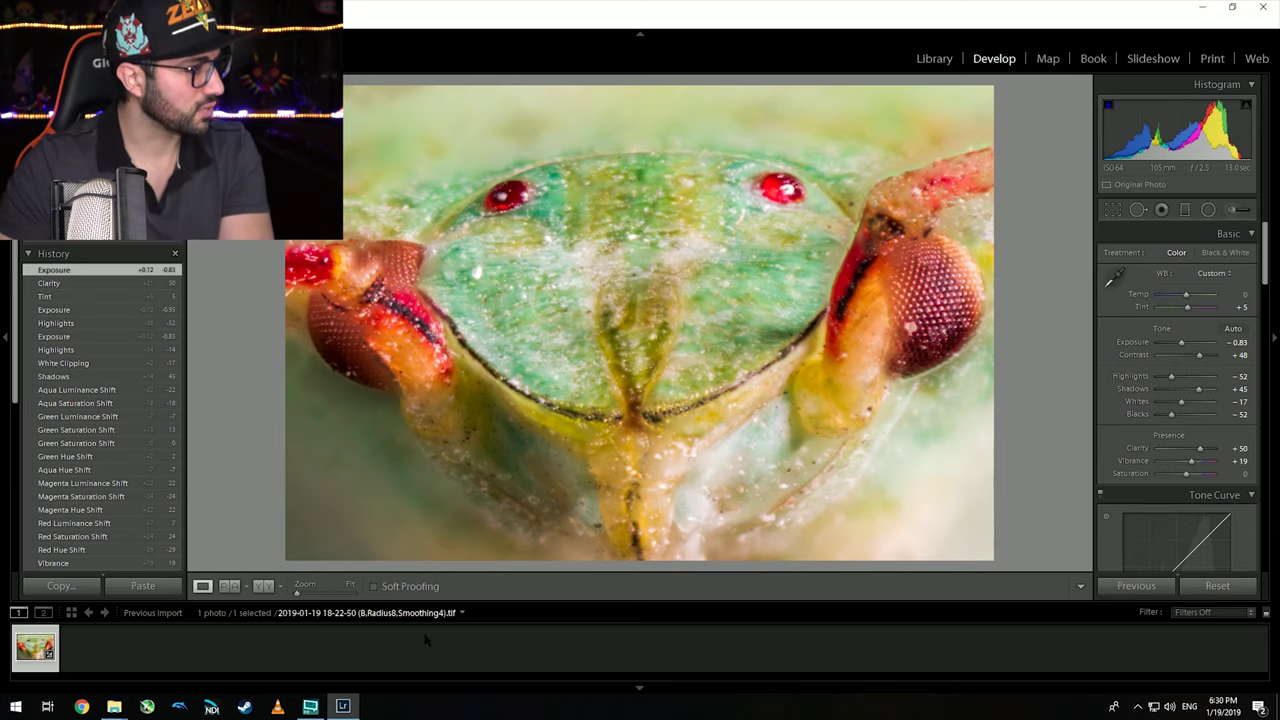
pyautogui.moveTo(127, 712)
pyautogui.click(565, 656)
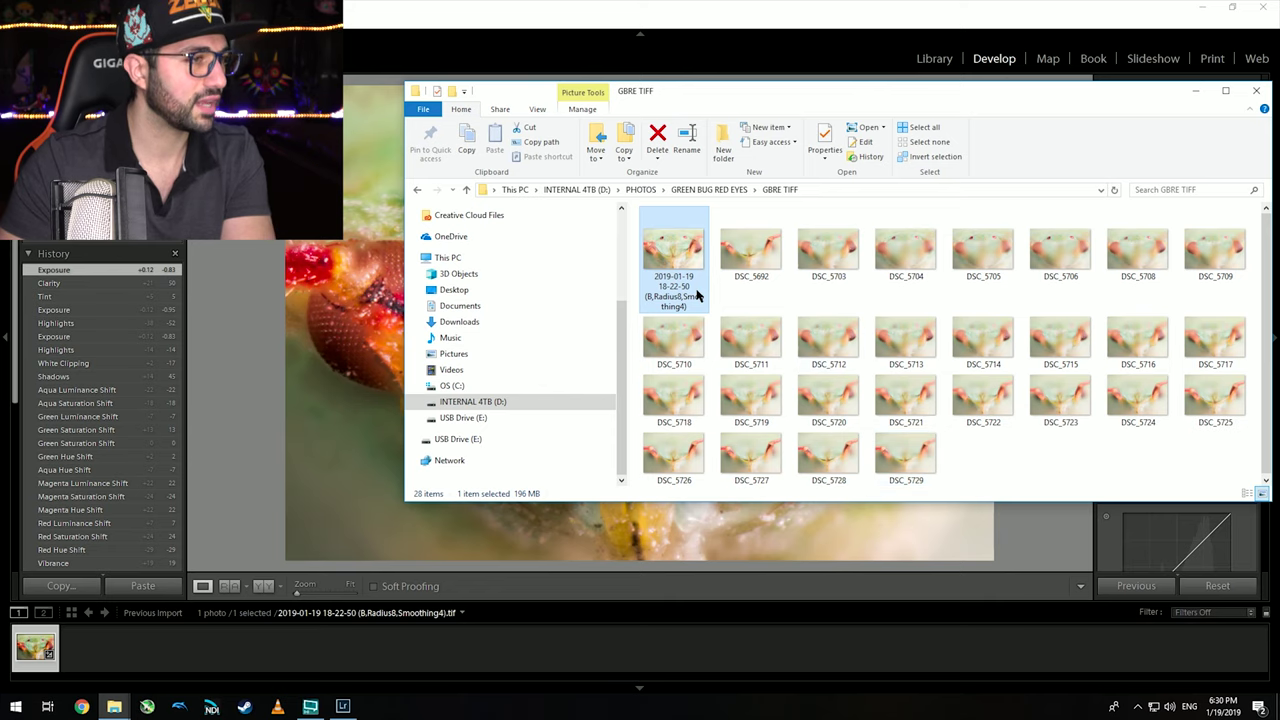
pyautogui.click(240, 420)
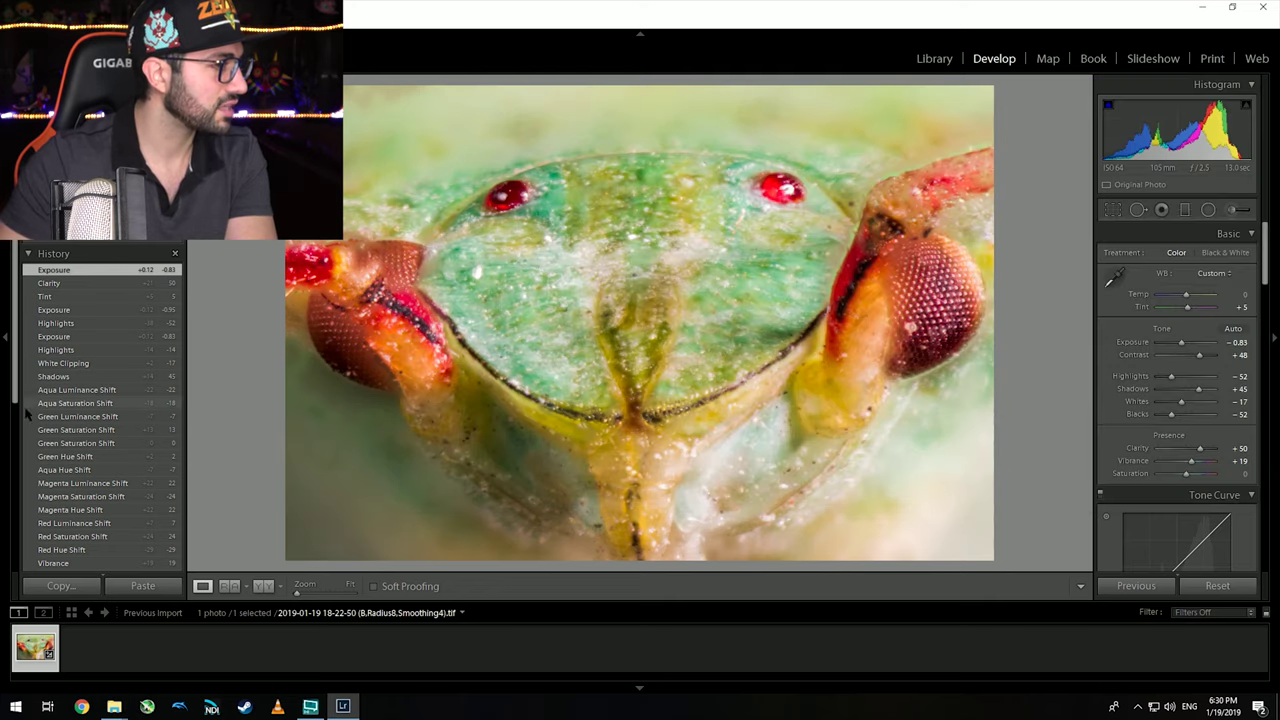
# Step: Compare the original import state with the latest Exposure edit using the photo's edit history
pyautogui.scroll(-5, 72, 488)
pyautogui.click(88, 505)
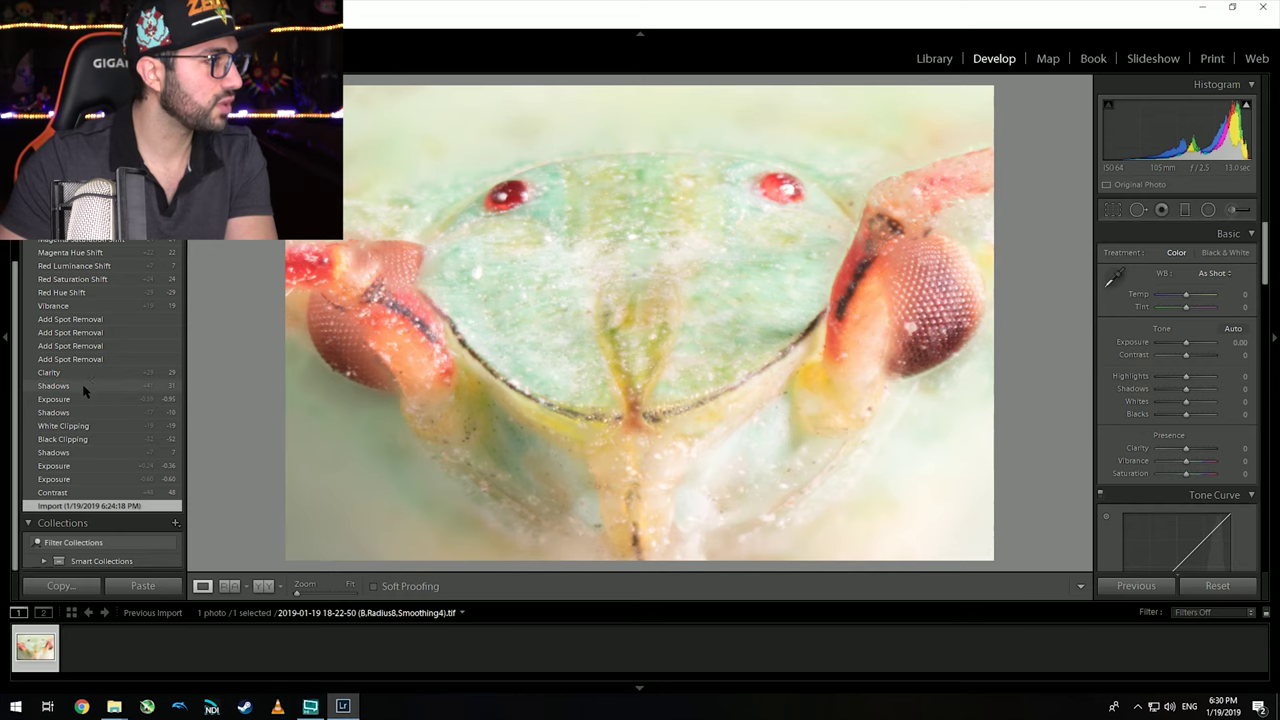
pyautogui.scroll(5, 88, 386)
pyautogui.click(87, 269)
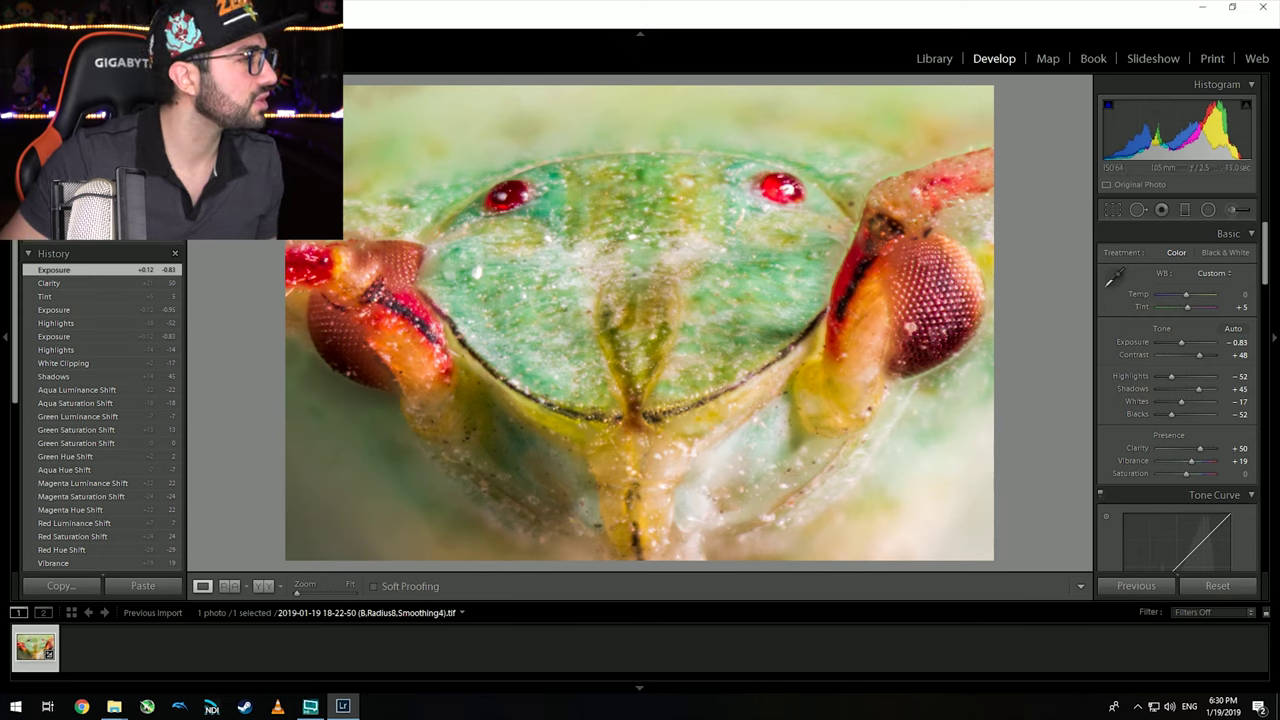
# Step: Export the edited TIFF into a FINAL TIFF subfolder of GREEN BUG RED EYES and open the exported file in the photo viewer
pyautogui.click(15, 8)
pyautogui.click(45, 202)
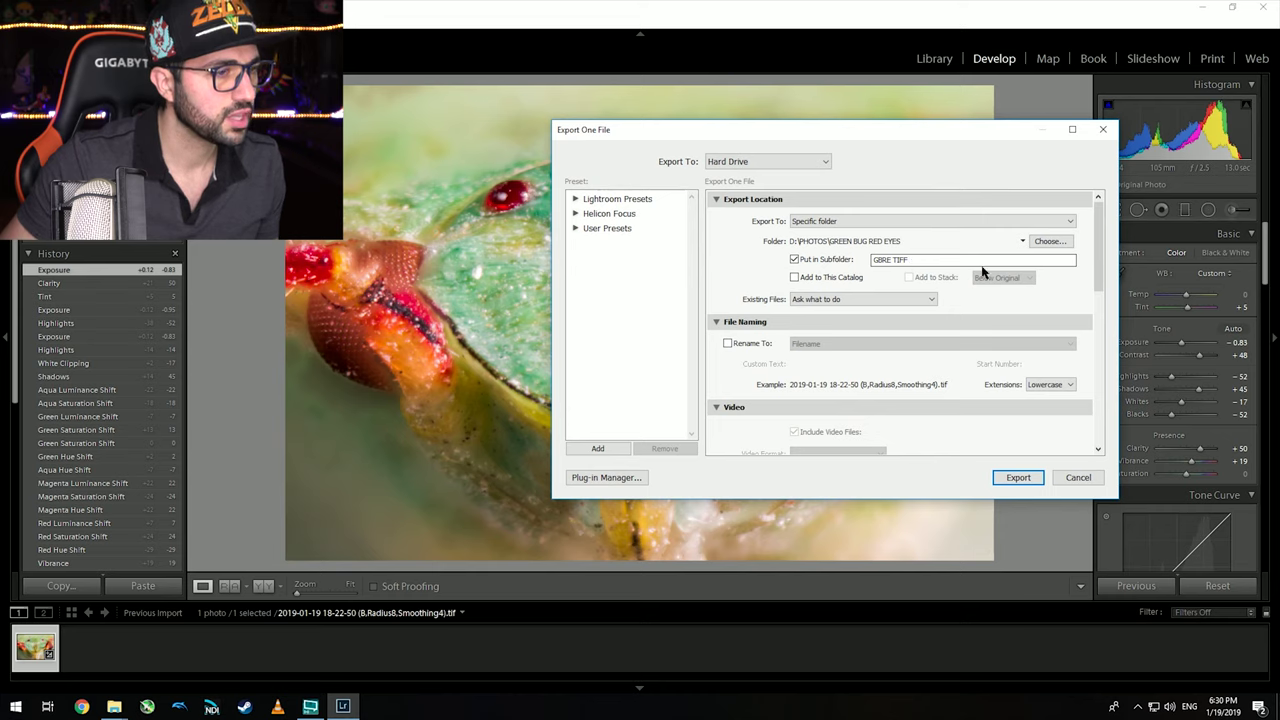
pyautogui.scroll(-10, 955, 336)
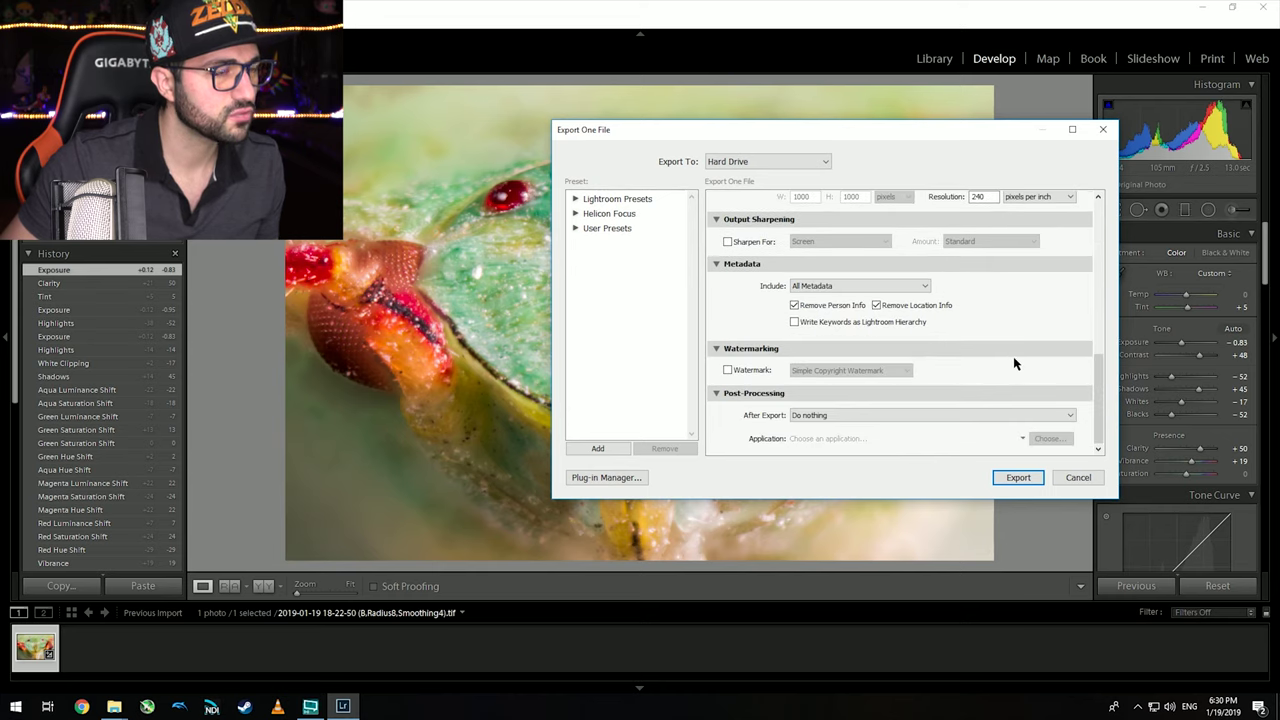
pyautogui.scroll(10, 1013, 356)
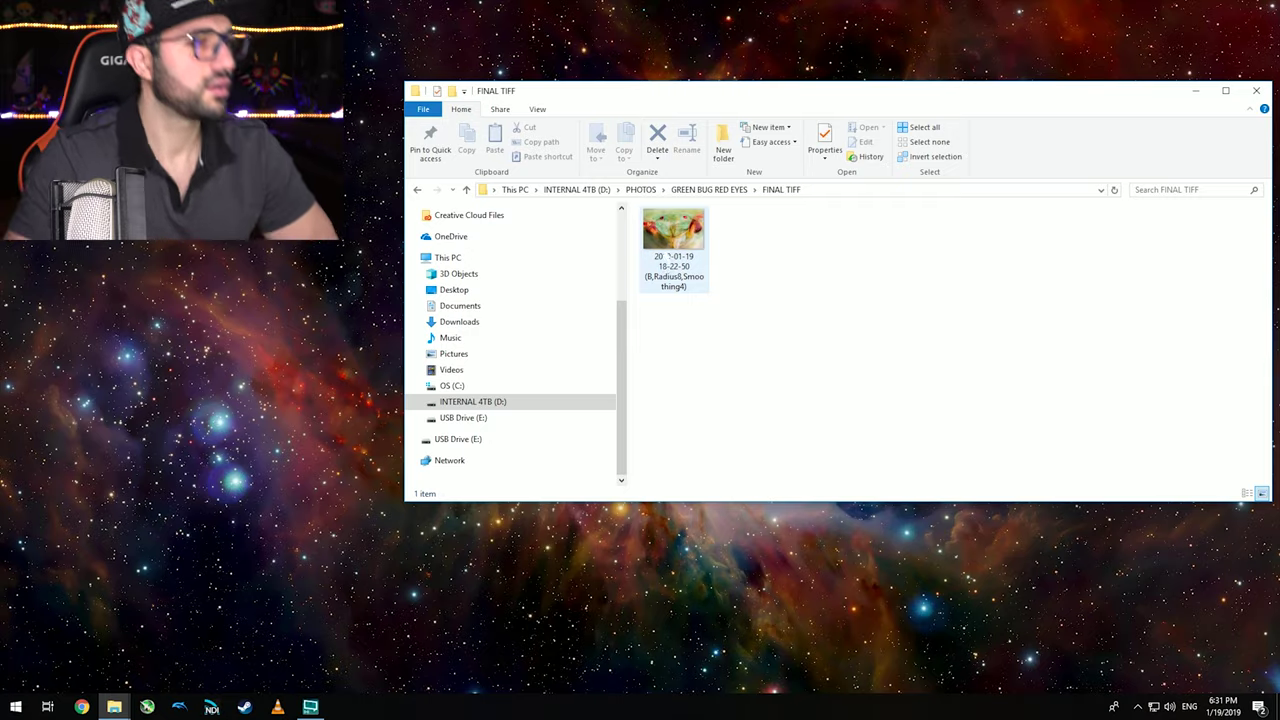
pyautogui.doubleClick(672, 250)
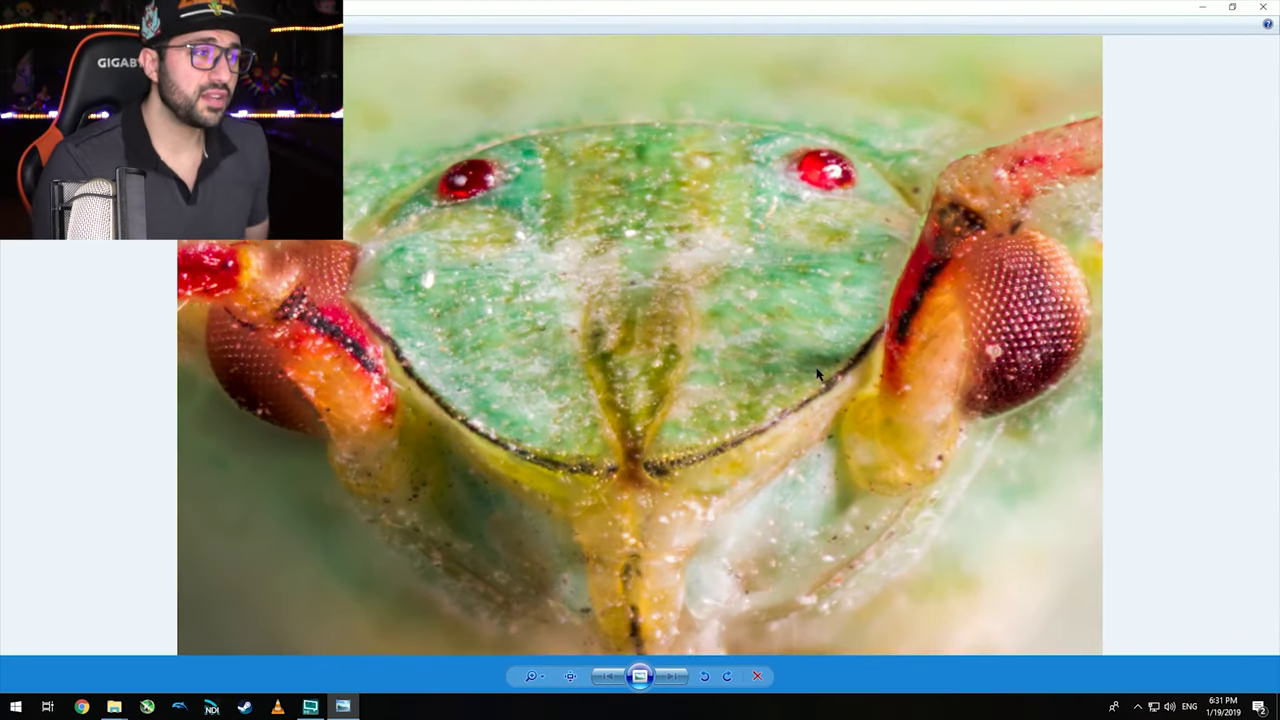